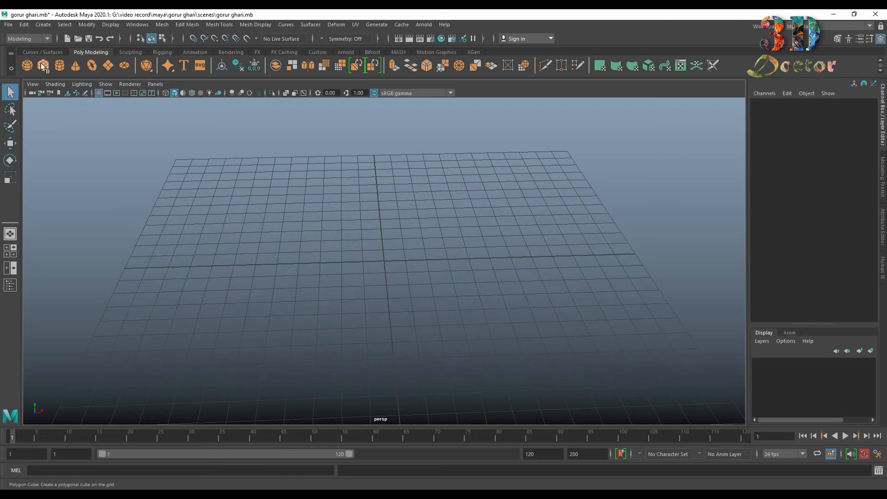
- Create a polygon cube and scale it into a long thin bar, about 24 in X, 0.54 in Y and 0.48 in Z
{"action": "left_click", "coordinate": [41, 64]}
{"action": "key", "text": "r"}
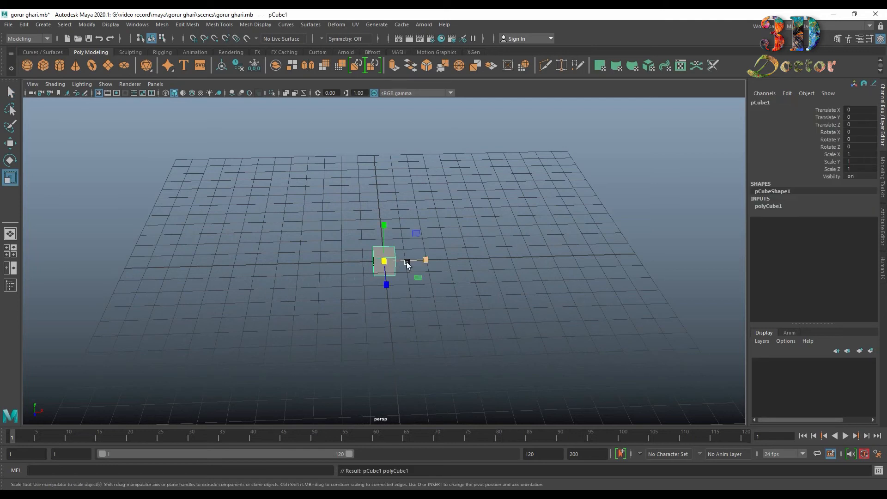
{"action": "left_click_drag", "start_coordinate": [406, 262], "coordinate": [671, 262]}
{"action": "left_click_drag", "start_coordinate": [388, 260], "coordinate": [357, 267]}
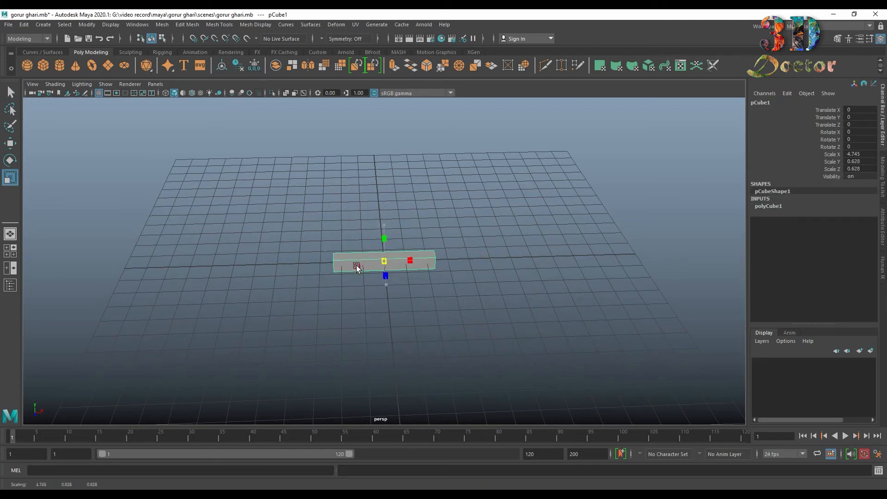
{"action": "mouse_move", "coordinate": [417, 260]}
{"action": "left_mouse_down"}
{"action": "mouse_move", "coordinate": [352, 268]}
{"action": "mouse_move", "coordinate": [410, 261]}
{"action": "mouse_move", "coordinate": [389, 284]}
{"action": "mouse_move", "coordinate": [416, 259]}
{"action": "left_mouse_up"}
- Set the bar's width subdivisions to 20
{"action": "left_click", "coordinate": [776, 207]}
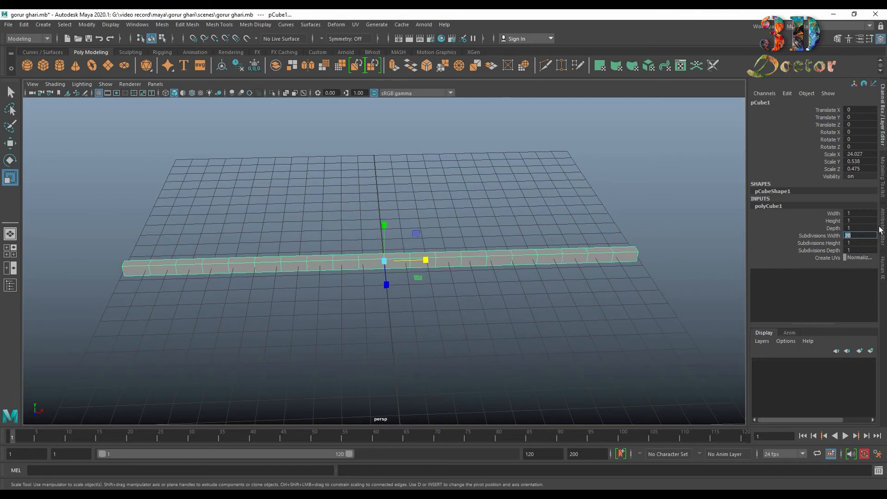
{"action": "left_click", "coordinate": [609, 288]}
{"action": "left_click", "coordinate": [580, 252]}
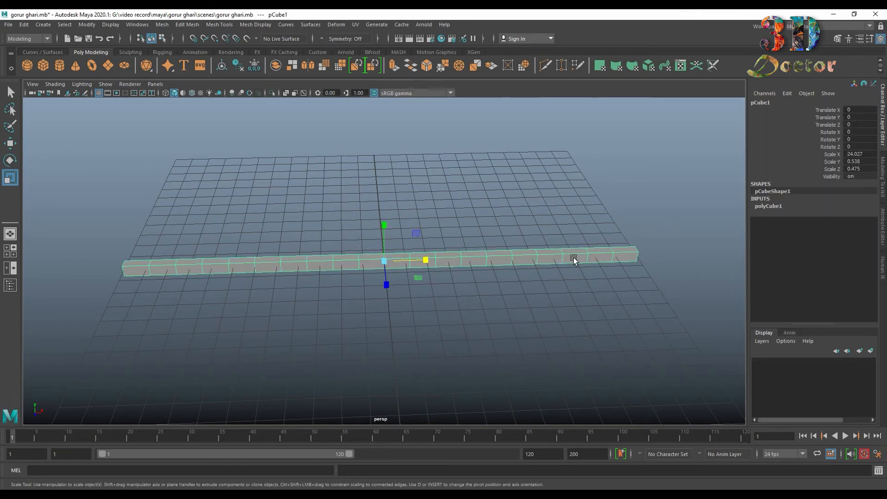
- Delete the faces at both ends of the bar and return to object selection
{"action": "left_click_drag", "start_coordinate": [573, 257], "coordinate": [511, 317], "text": "alt"}
{"action": "right_click_drag", "start_coordinate": [530, 244], "coordinate": [530, 271]}
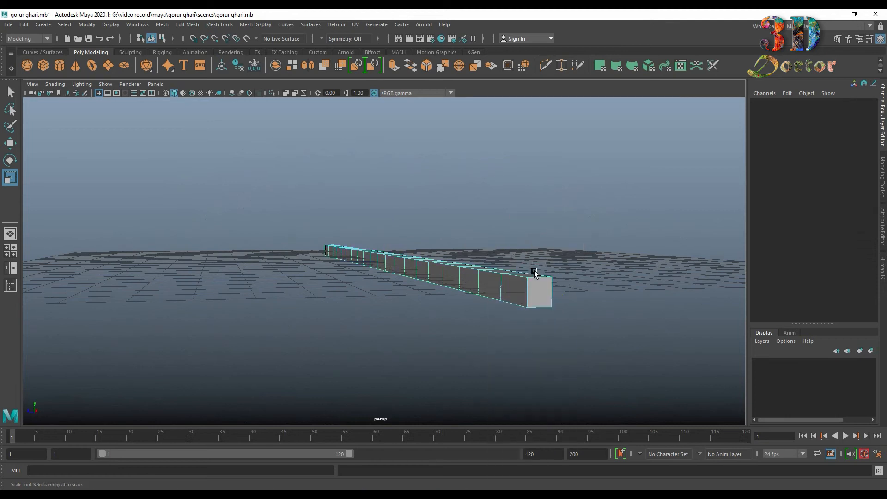
{"action": "left_click", "coordinate": [536, 278]}
{"action": "left_click_drag", "start_coordinate": [536, 279], "coordinate": [490, 259], "text": "alt"}
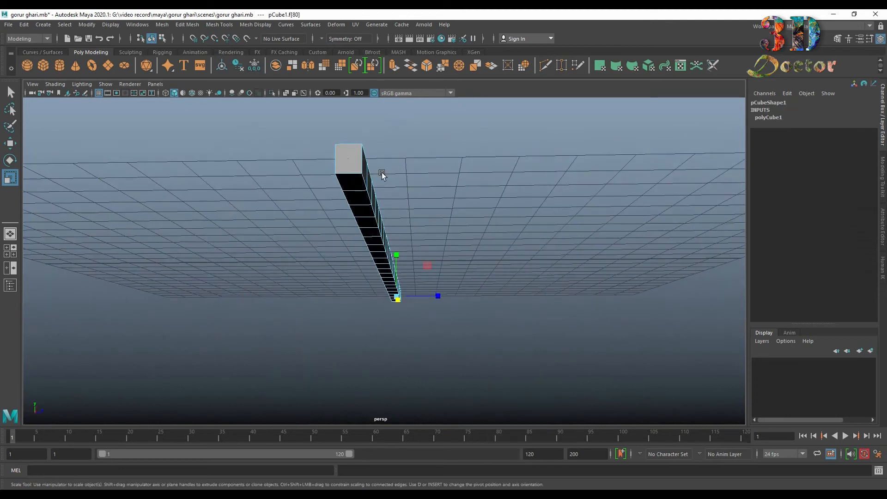
{"action": "left_click", "coordinate": [350, 157], "text": "shift"}
{"action": "left_click_drag", "start_coordinate": [350, 156], "coordinate": [384, 244], "text": "alt"}
{"action": "left_click", "coordinate": [376, 241]}
{"action": "right_click_drag", "start_coordinate": [384, 244], "coordinate": [432, 230]}
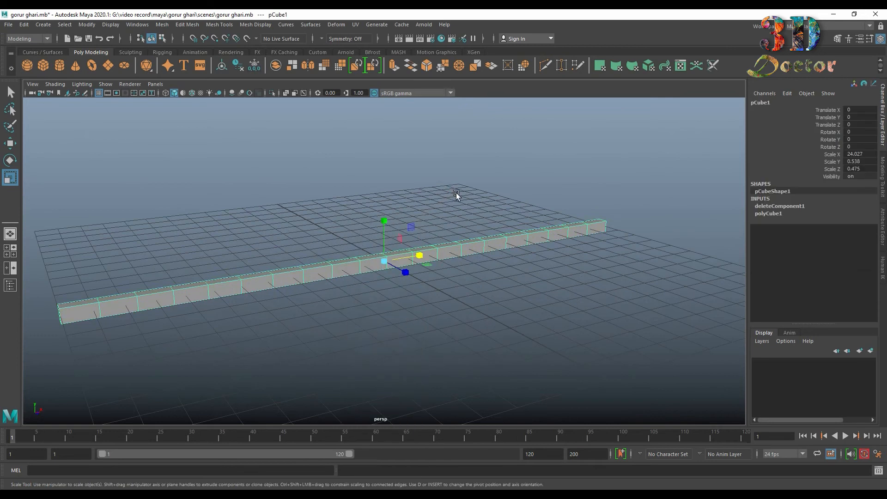
- Apply a nonlinear Bend deformer to the bar
{"action": "mouse_move", "coordinate": [456, 193]}
{"action": "left_mouse_down", "text": "alt"}
{"action": "mouse_move", "coordinate": [443, 212]}
{"action": "mouse_move", "coordinate": [452, 209]}
{"action": "left_mouse_up", "text": "alt"}
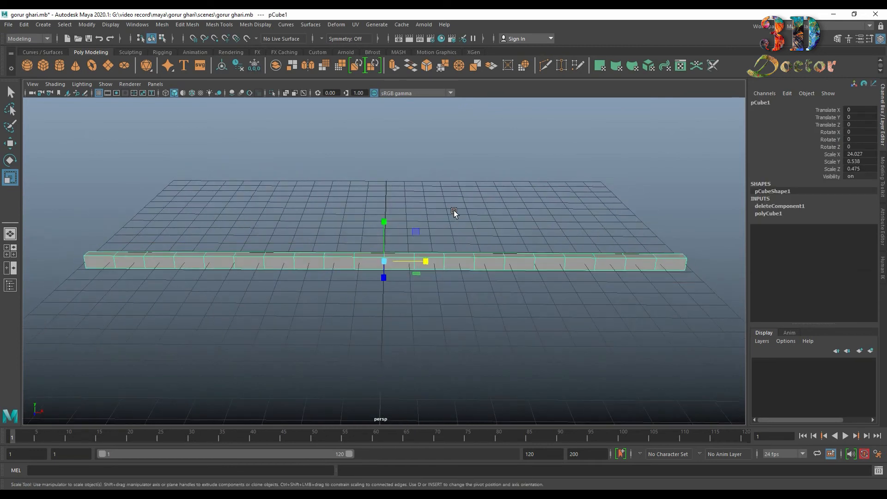
{"action": "left_click", "coordinate": [342, 25]}
{"action": "mouse_move", "coordinate": [372, 171]}
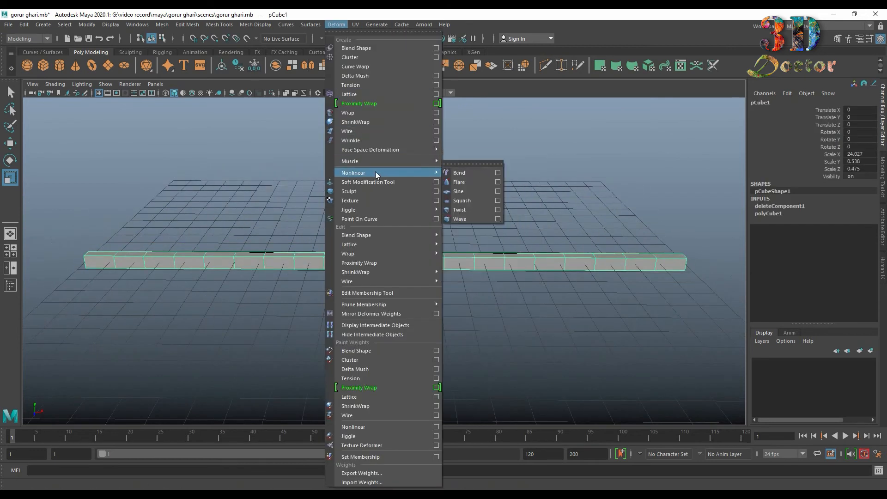
{"action": "left_click", "coordinate": [489, 174]}
- Rotate the bend handle to 90 degrees in Z so that it lies along the bar
{"action": "key", "text": "e"}
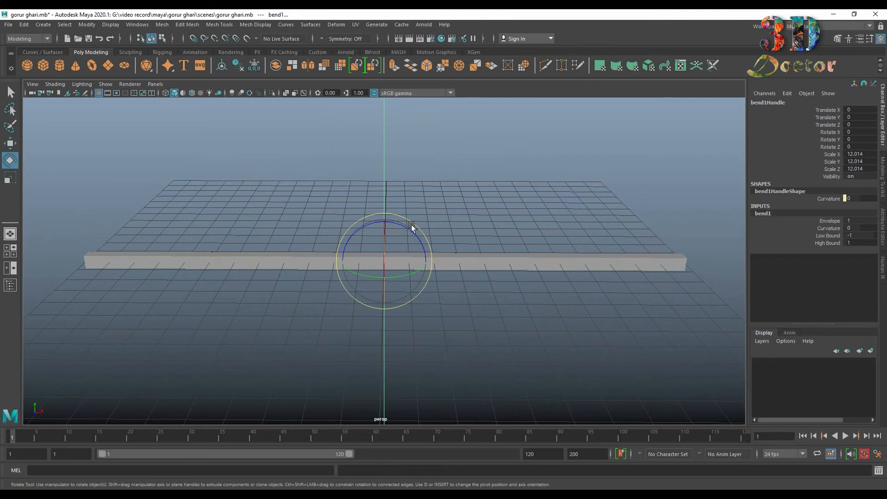
{"action": "left_click_drag", "start_coordinate": [401, 227], "coordinate": [855, 163]}
{"action": "left_click", "coordinate": [870, 145]}
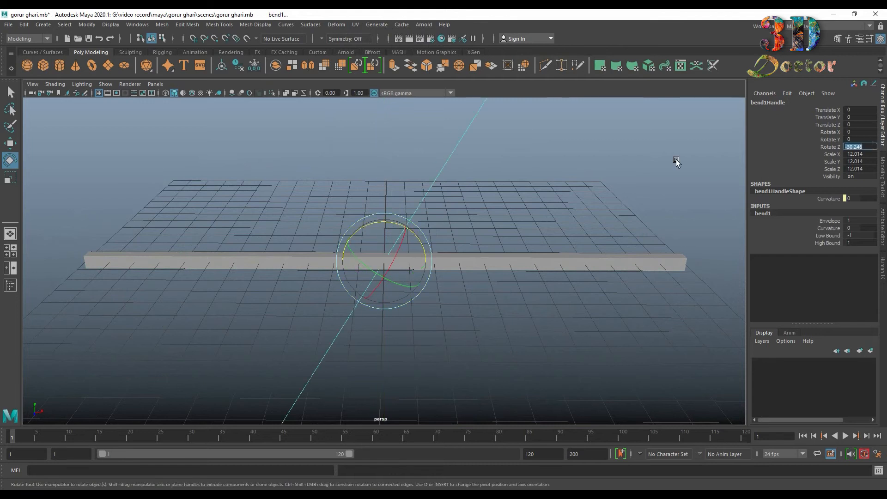
{"action": "type", "text": "90"}
{"action": "key", "text": "Return"}
- Raise the bend deformer's curvature to 180 so the bar closes into a ring
{"action": "left_click_drag", "start_coordinate": [576, 209], "coordinate": [714, 335], "text": "shift"}
{"action": "left_click", "coordinate": [767, 214]}
{"action": "left_click", "coordinate": [822, 228]}
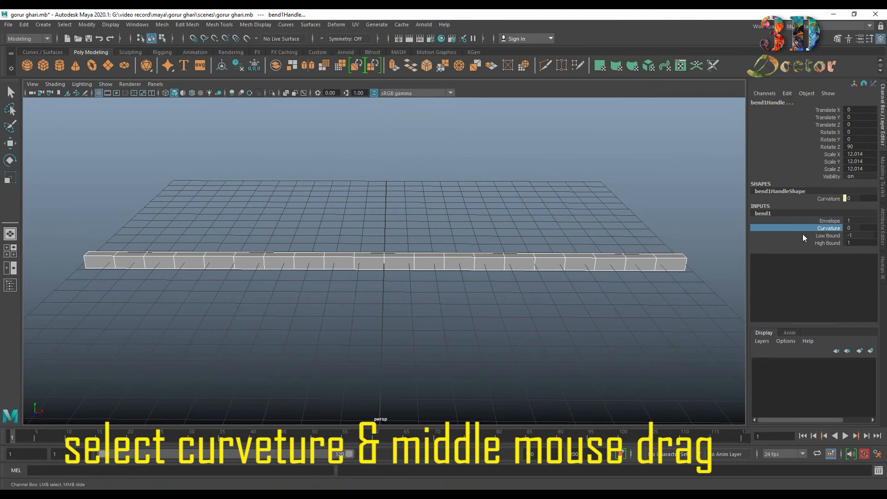
{"action": "middle_click_drag", "start_coordinate": [600, 301], "coordinate": [464, 268]}
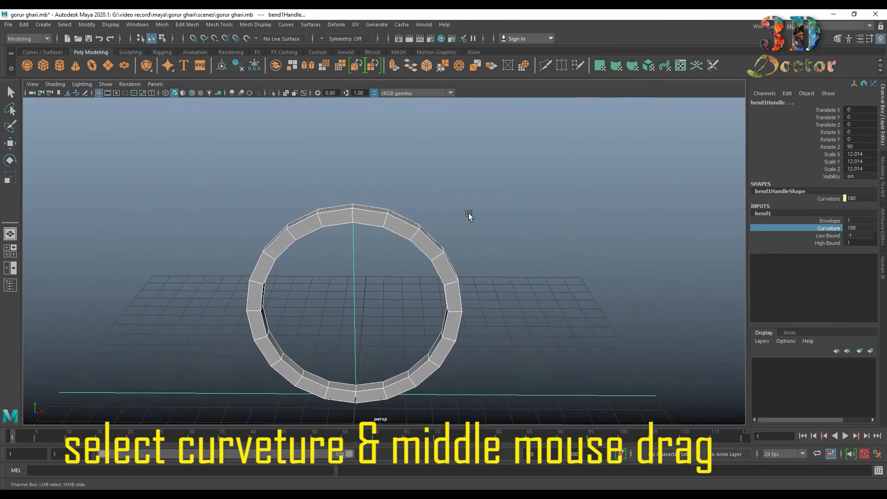
- Delete the ring's construction history to bake in the bend
{"action": "middle_click_drag", "start_coordinate": [469, 215], "coordinate": [507, 234], "text": "alt"}
{"action": "left_click", "coordinate": [24, 24]}
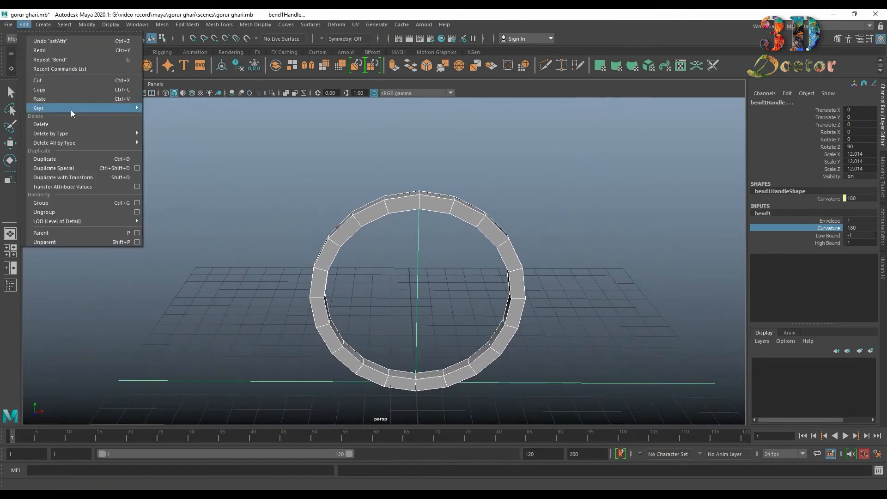
{"action": "left_click", "coordinate": [162, 134]}
{"action": "left_click", "coordinate": [500, 235]}
{"action": "key", "text": "e"}
- Merge the overlapping vertices at each of the four corners of the seam atop the ring, and check the smooth preview
{"action": "scroll", "coordinate": [501, 234], "scroll_direction": "up", "scroll_amount": 5}
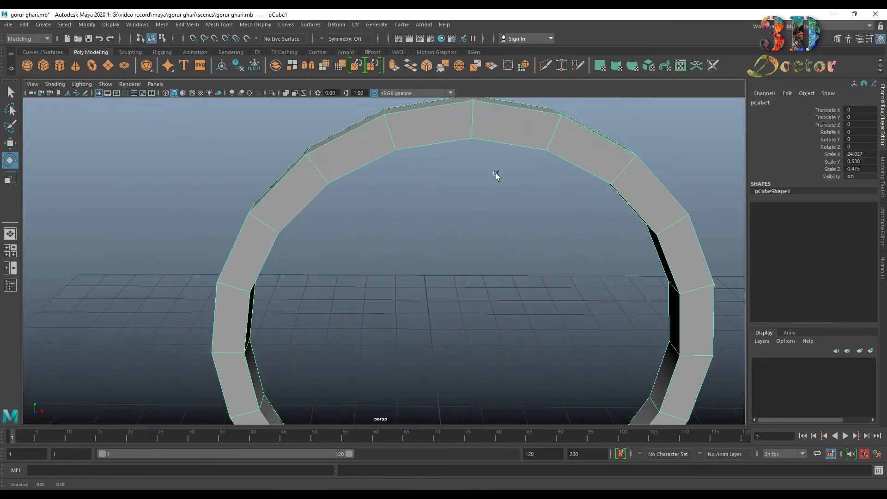
{"action": "middle_click_drag", "start_coordinate": [495, 175], "coordinate": [475, 279], "text": "alt"}
{"action": "right_click_drag", "start_coordinate": [475, 277], "coordinate": [432, 245]}
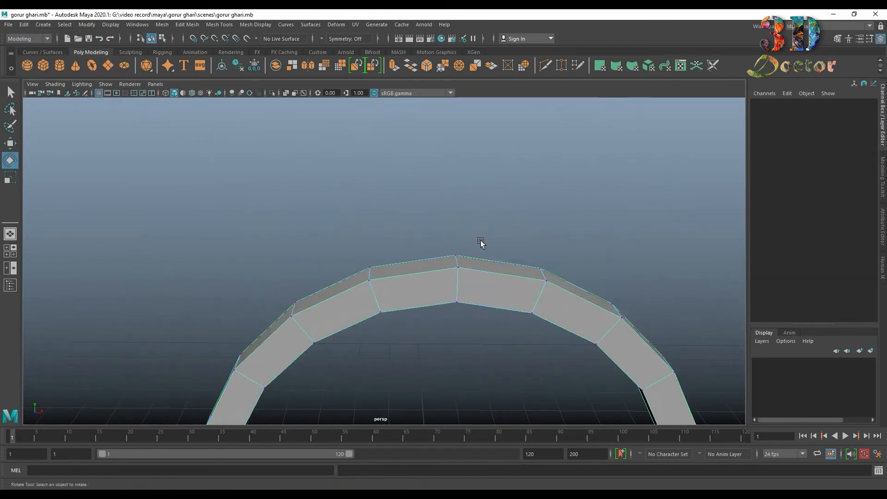
{"action": "scroll", "coordinate": [480, 242], "scroll_direction": "up", "scroll_amount": 3}
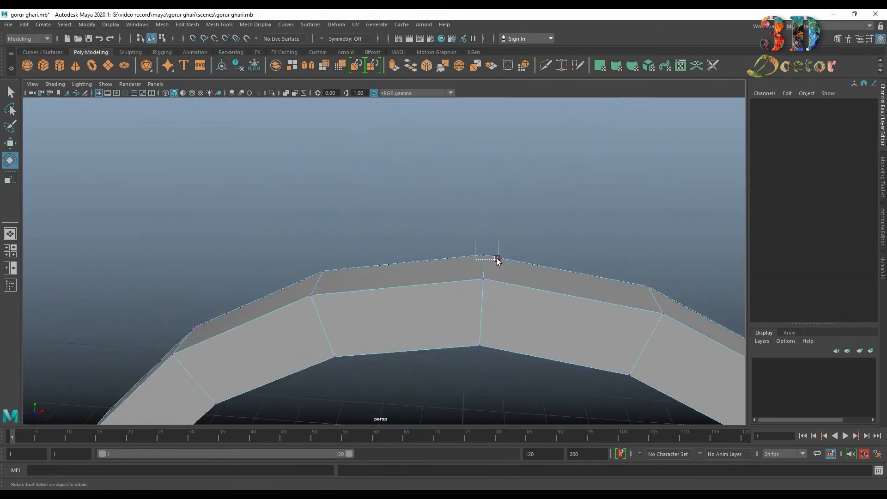
{"action": "left_click_drag", "start_coordinate": [497, 260], "coordinate": [500, 262]}
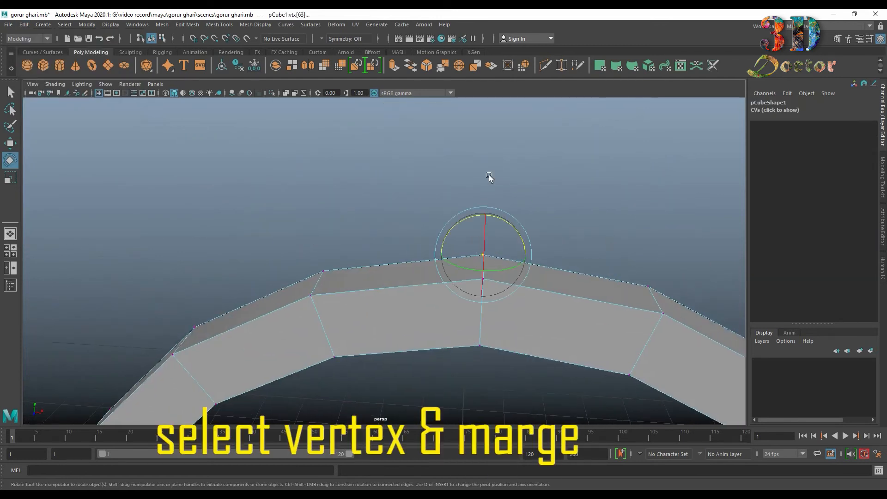
{"action": "key", "text": "q"}
{"action": "left_click", "coordinate": [460, 67]}
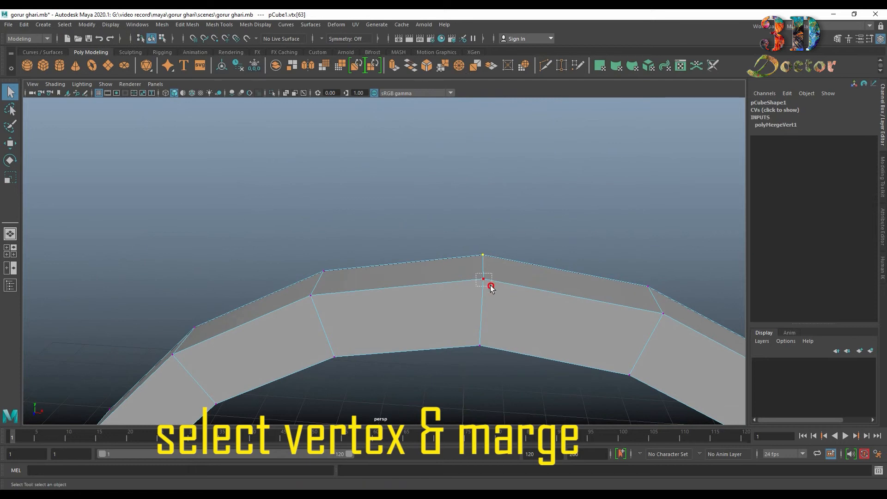
{"action": "left_click", "coordinate": [461, 67]}
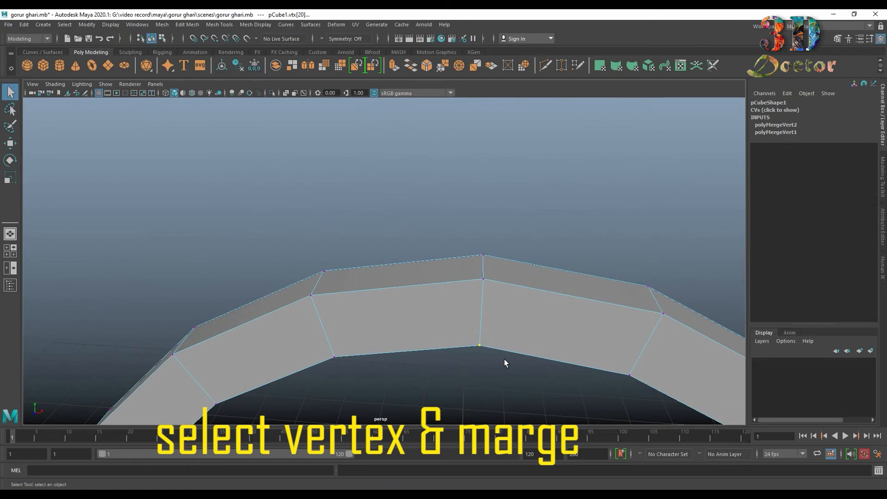
{"action": "left_click", "coordinate": [457, 66]}
{"action": "left_click_drag", "start_coordinate": [539, 341], "coordinate": [466, 243], "text": "alt"}
{"action": "left_click", "coordinate": [460, 68]}
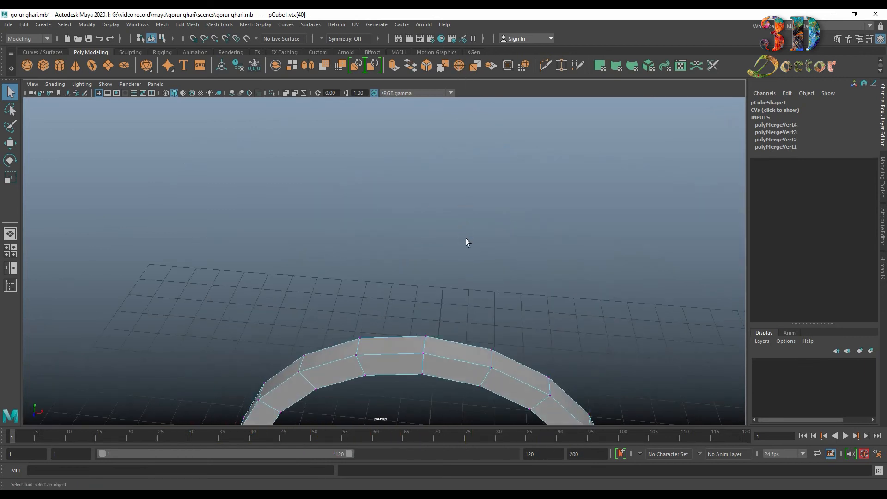
{"action": "key", "text": "3"}
{"action": "key", "text": "1"}
- Bevel the four edge loops running around the ring with a fraction of 0.1 and 2 segments
{"action": "scroll", "coordinate": [466, 239], "scroll_direction": "up", "scroll_amount": 5}
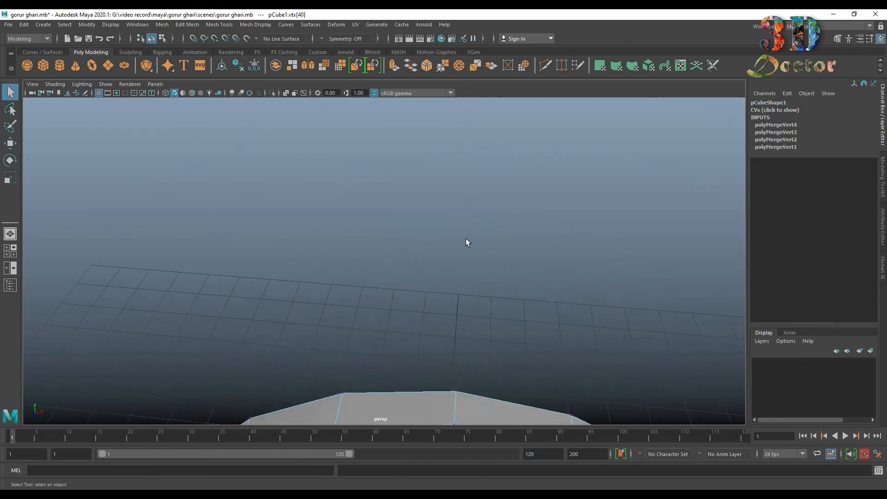
{"action": "middle_click_drag", "start_coordinate": [462, 240], "coordinate": [439, 166], "text": "alt"}
{"action": "scroll", "coordinate": [439, 166], "scroll_direction": "down", "scroll_amount": 4}
{"action": "right_click_drag", "start_coordinate": [433, 282], "coordinate": [432, 219]}
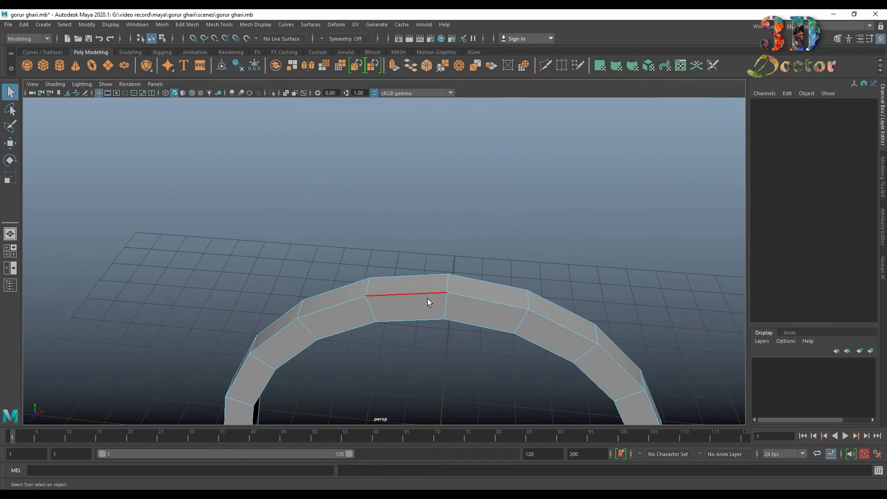
{"action": "double_click", "coordinate": [416, 293], "text": "shift"}
{"action": "double_click", "coordinate": [415, 321], "text": "shift"}
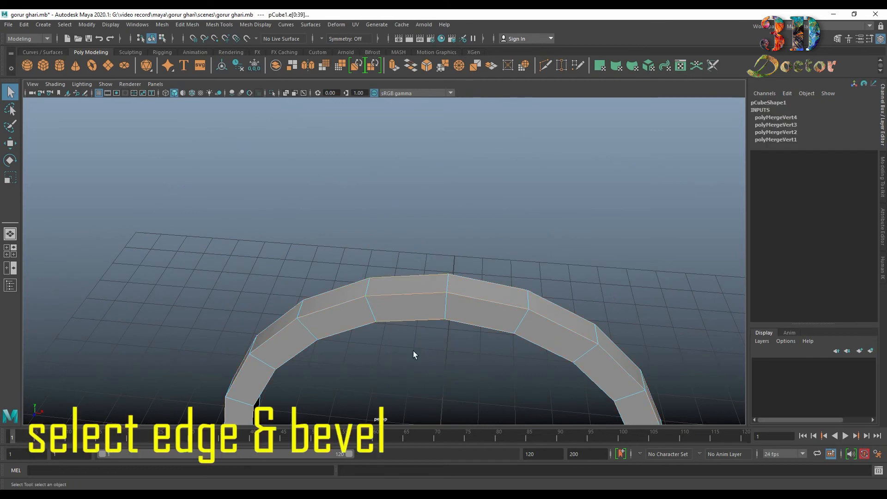
{"action": "left_click_drag", "start_coordinate": [413, 350], "coordinate": [402, 312], "text": "alt"}
{"action": "double_click", "coordinate": [420, 202], "text": "shift"}
{"action": "mouse_move", "coordinate": [439, 221]}
{"action": "left_mouse_down", "text": "alt"}
{"action": "mouse_move", "coordinate": [434, 297]}
{"action": "mouse_move", "coordinate": [425, 221]}
{"action": "left_mouse_up", "text": "alt"}
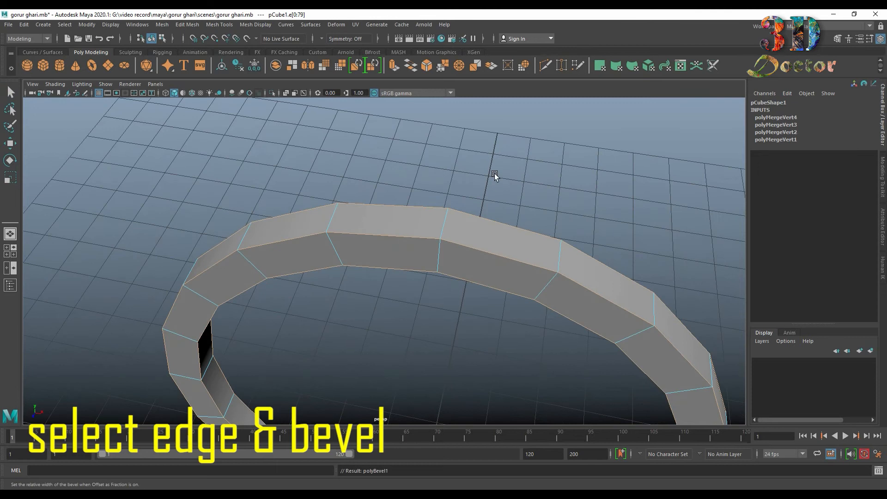
{"action": "key", "text": "ctrl+b"}
{"action": "left_click_drag", "start_coordinate": [88, 178], "coordinate": [88, 171]}
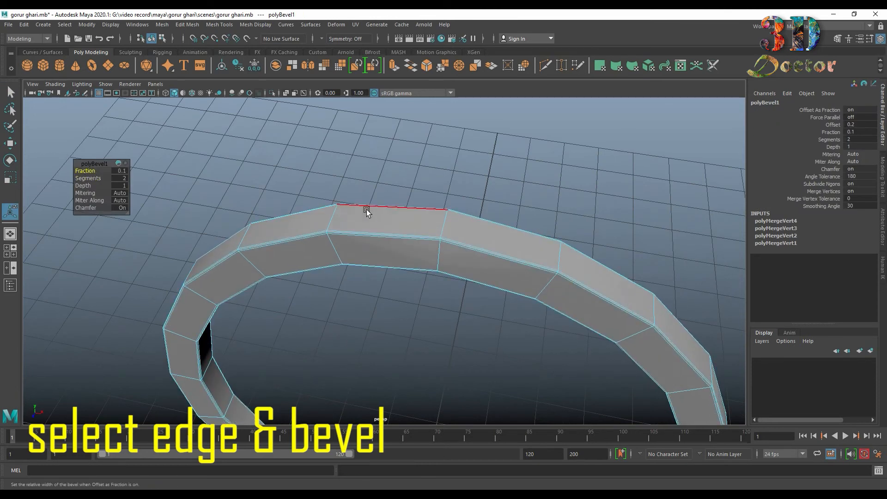
- Return the ring to object selection and display it in smooth mesh preview
{"action": "right_click_drag", "start_coordinate": [367, 210], "coordinate": [410, 198]}
{"action": "key", "text": "3"}
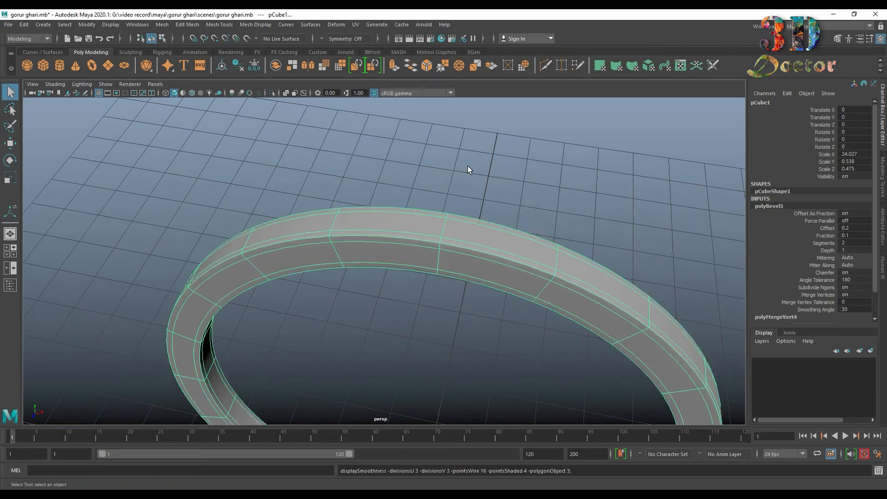
{"action": "left_click_drag", "start_coordinate": [366, 206], "coordinate": [346, 182], "text": "alt"}
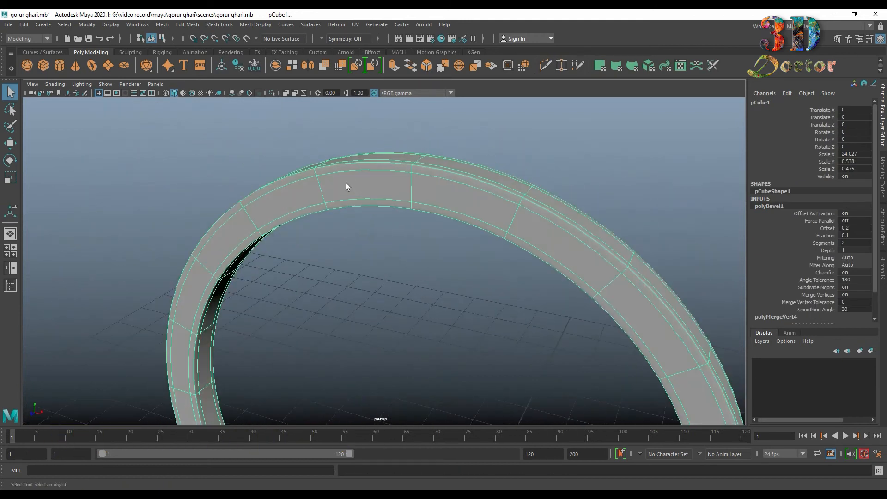
- Center the ring's pivot and delete its construction history
{"action": "left_click", "coordinate": [84, 26]}
{"action": "left_click", "coordinate": [125, 89]}
{"action": "left_click", "coordinate": [23, 24]}
{"action": "mouse_move", "coordinate": [92, 133]}
{"action": "left_click", "coordinate": [206, 133]}
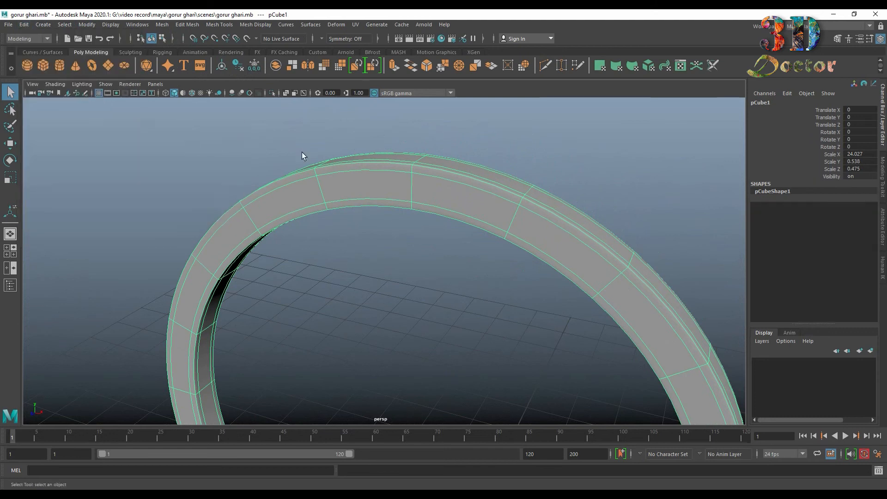
- Set the ring's X rotation to 90 degrees so that it lies flat
{"action": "scroll", "coordinate": [357, 209], "scroll_direction": "down", "scroll_amount": 10}
{"action": "left_click_drag", "start_coordinate": [412, 248], "coordinate": [430, 258], "text": "alt"}
{"action": "key", "text": "e"}
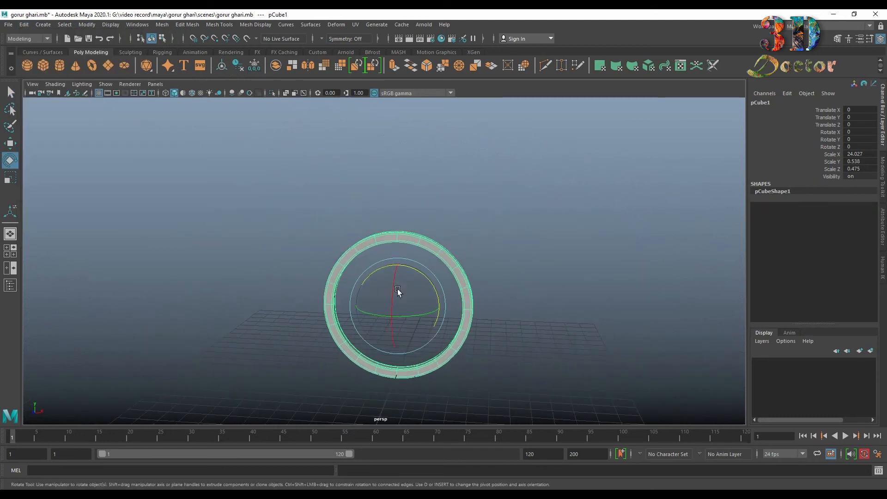
{"action": "left_click_drag", "start_coordinate": [391, 298], "coordinate": [393, 289]}
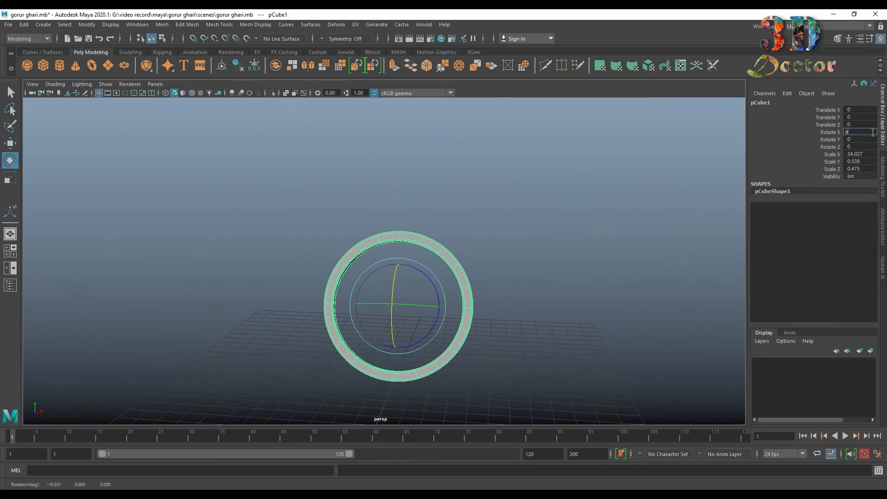
{"action": "key", "text": "Return"}
{"action": "left_click", "coordinate": [495, 202]}
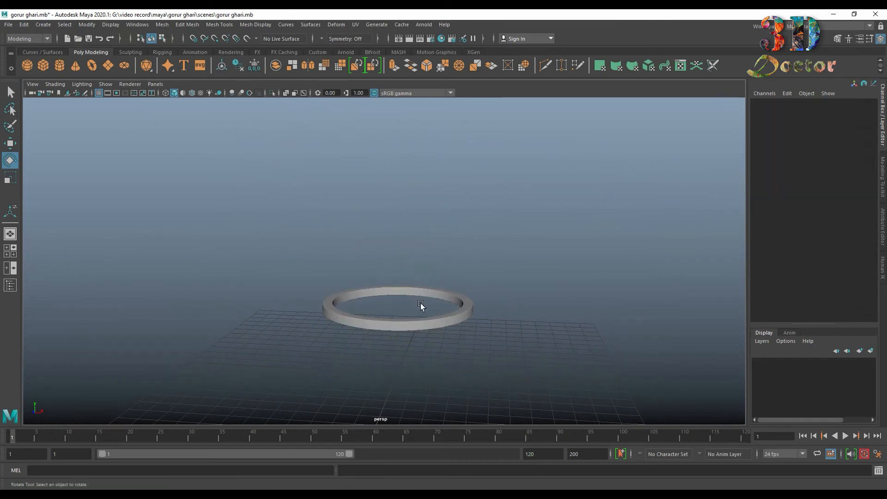
- Move the ring down to the grid's center line in the side view, to about -3.8 in Y, and return to perspective
{"action": "key", "text": "space"}
{"action": "key", "text": "space"}
{"action": "scroll", "coordinate": [508, 268], "scroll_direction": "up", "scroll_amount": 2}
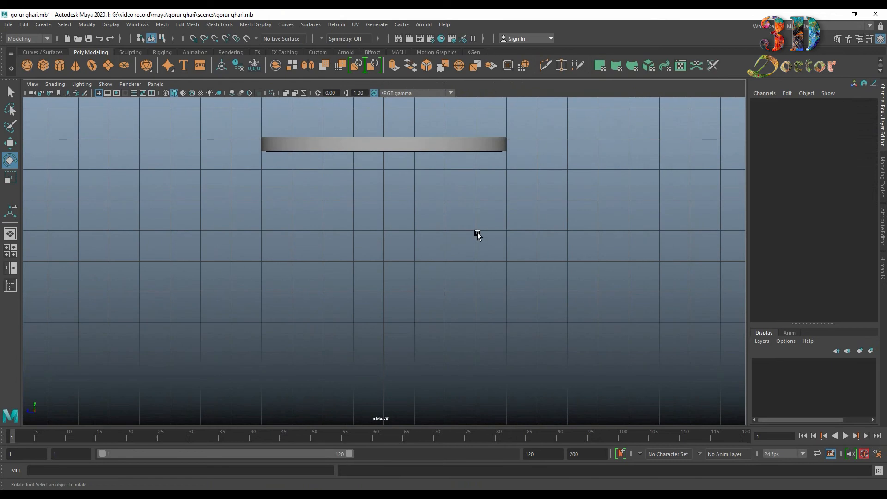
{"action": "left_click", "coordinate": [436, 144]}
{"action": "key", "text": "w"}
{"action": "left_click_drag", "start_coordinate": [384, 111], "coordinate": [384, 226]}
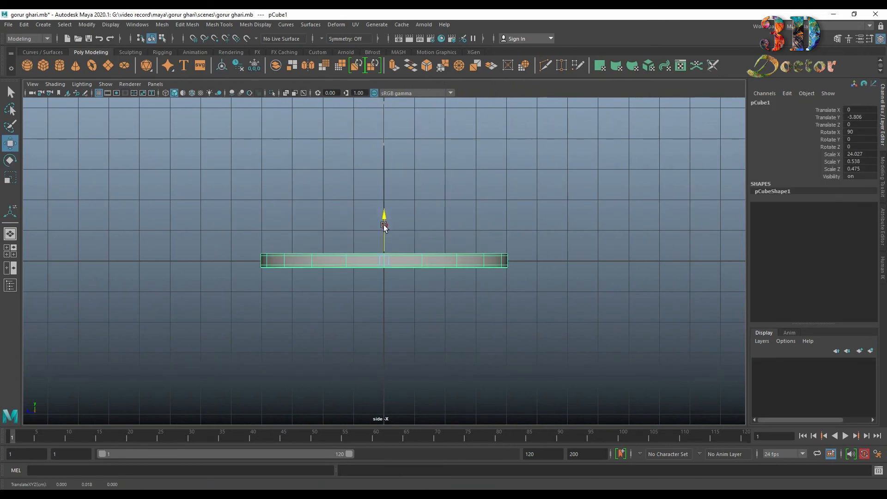
{"action": "key", "text": "space"}
{"action": "key", "text": "space"}
{"action": "left_click", "coordinate": [442, 281]}
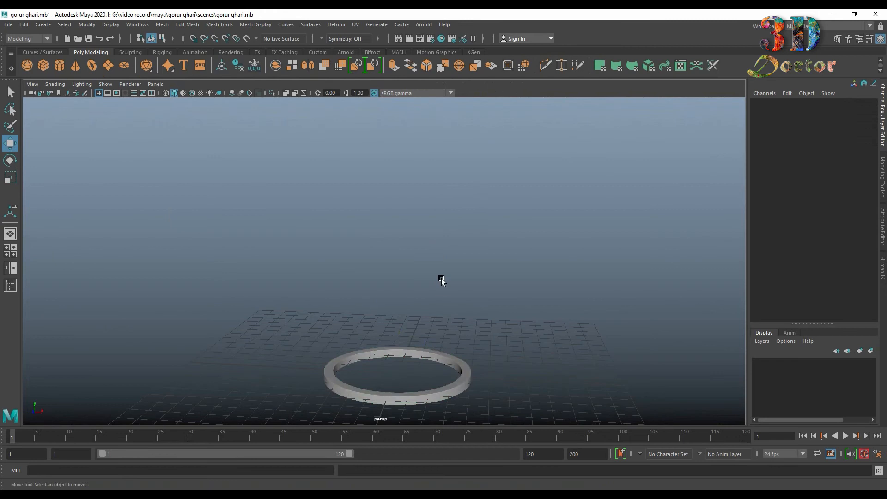
- Create a polygon cube at the ring's center and scale it into a thin bar, about 2.23 in X and 0.32 in Y and Z
{"action": "scroll", "coordinate": [442, 279], "scroll_direction": "up", "scroll_amount": 3}
{"action": "middle_click_drag", "start_coordinate": [442, 280], "coordinate": [414, 190], "text": "alt"}
{"action": "left_click_drag", "start_coordinate": [414, 190], "coordinate": [418, 231], "text": "alt"}
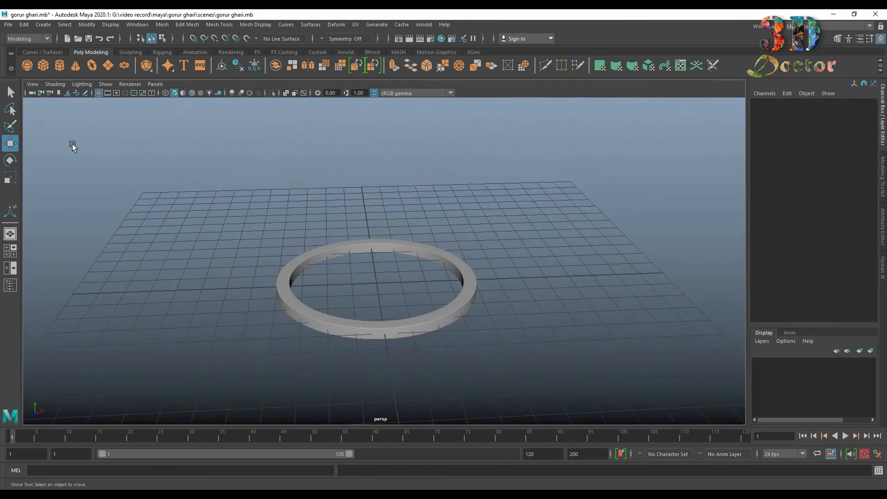
{"action": "left_click", "coordinate": [43, 67]}
{"action": "scroll", "coordinate": [431, 252], "scroll_direction": "up", "scroll_amount": 5}
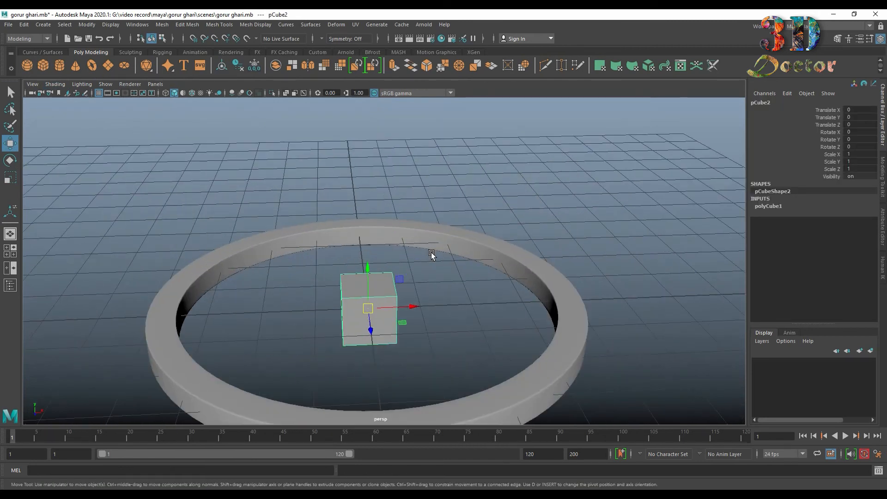
{"action": "key", "text": "r"}
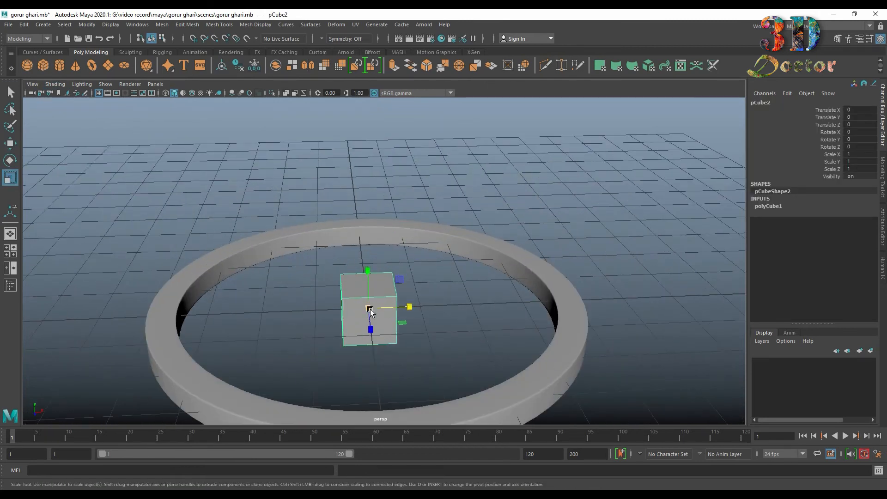
{"action": "left_click_drag", "start_coordinate": [369, 309], "coordinate": [341, 316]}
{"action": "left_click_drag", "start_coordinate": [397, 308], "coordinate": [523, 313]}
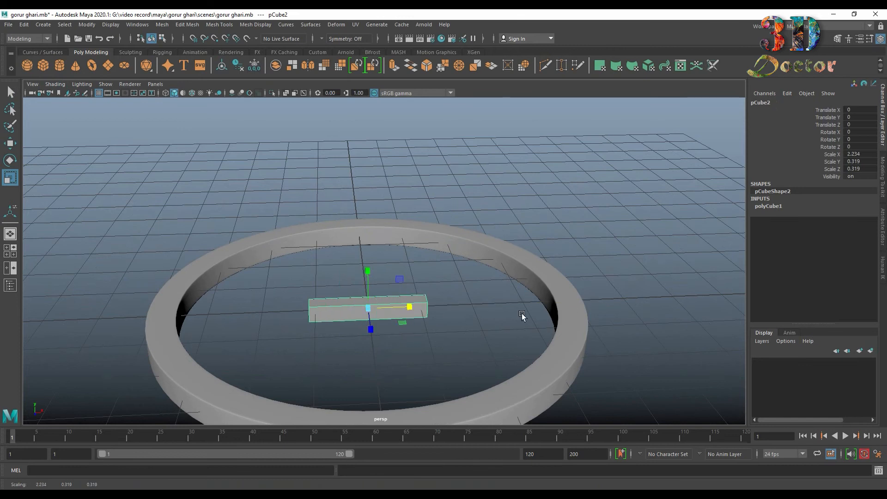
- Lengthen the bar to about 2.46 in X and flatten its Y scale to about 0.19
{"action": "scroll", "coordinate": [369, 249], "scroll_direction": "up", "scroll_amount": 5}
{"action": "left_click_drag", "start_coordinate": [368, 248], "coordinate": [372, 275], "text": "alt"}
{"action": "left_click_drag", "start_coordinate": [403, 250], "coordinate": [408, 250]}
{"action": "left_click_drag", "start_coordinate": [363, 226], "coordinate": [362, 239]}
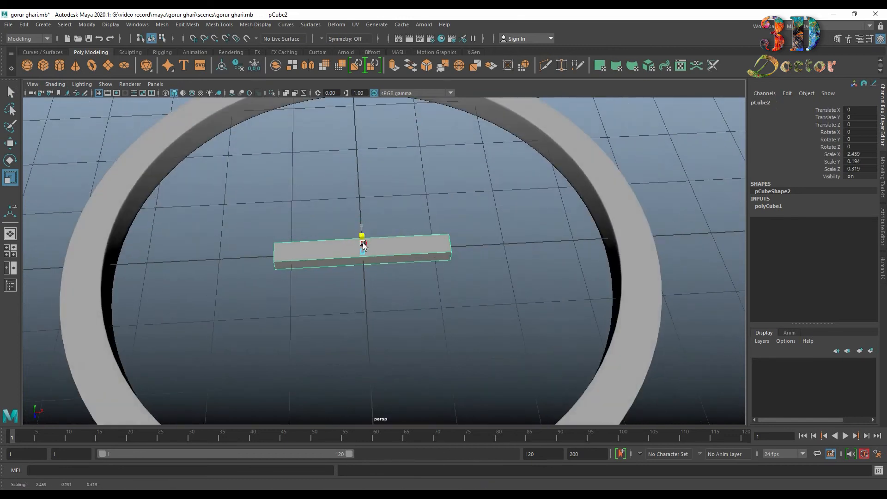
{"action": "key", "text": "w"}
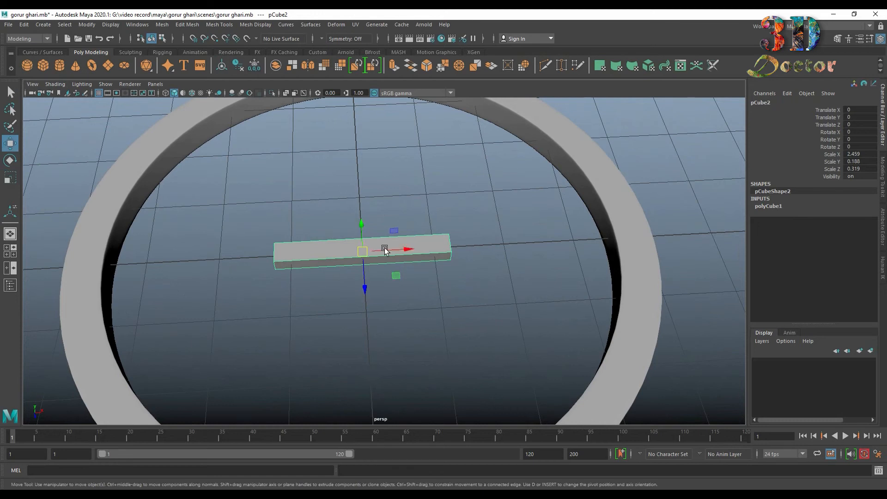
- Delete the two end faces of the bar, keeping its long side faces
{"action": "right_click_drag", "start_coordinate": [389, 252], "coordinate": [394, 273]}
{"action": "left_click_drag", "start_coordinate": [216, 203], "coordinate": [486, 308]}
{"action": "left_click_drag", "start_coordinate": [378, 201], "coordinate": [388, 316], "text": "ctrl"}
{"action": "left_click_drag", "start_coordinate": [305, 321], "coordinate": [332, 298], "text": "alt"}
{"action": "key", "text": "Delete"}
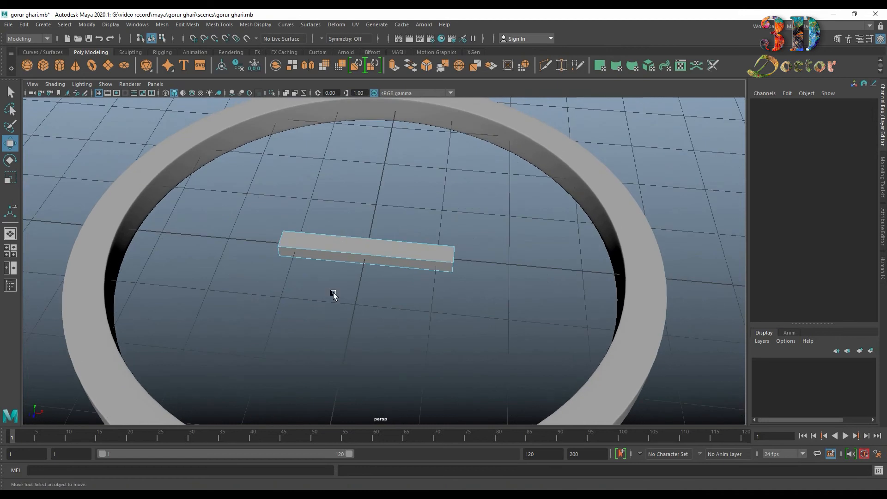
- Return the bar to object selection, move it along X to about 2.02 beside the ring's inner wall, and deselect it
{"action": "right_click_drag", "start_coordinate": [360, 244], "coordinate": [423, 228]}
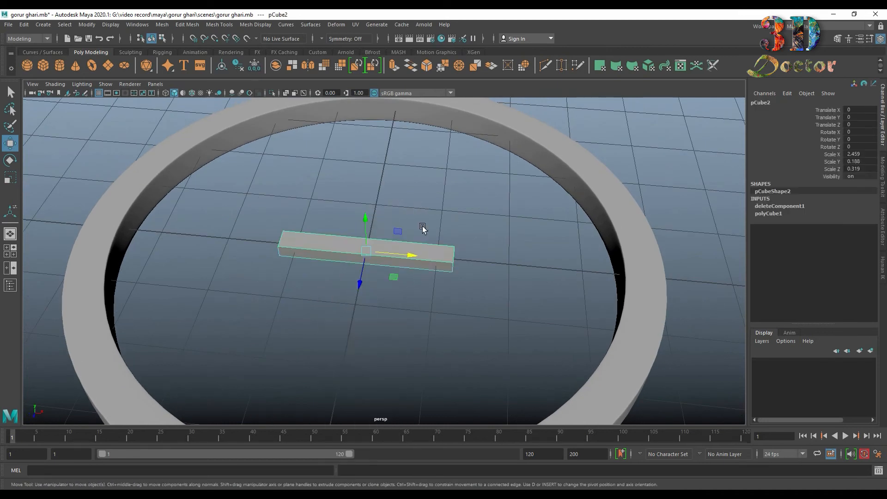
{"action": "left_click_drag", "start_coordinate": [407, 264], "coordinate": [553, 284]}
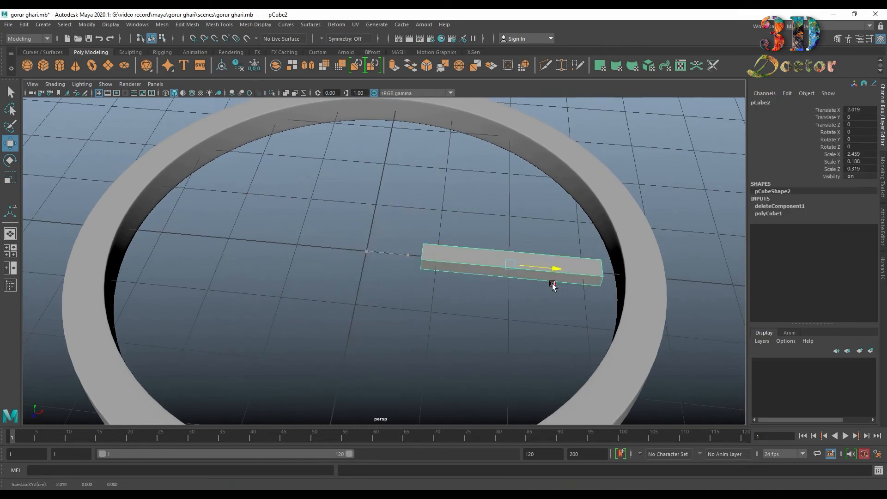
{"action": "left_click", "coordinate": [328, 204]}
{"action": "left_click_drag", "start_coordinate": [324, 224], "coordinate": [315, 268], "text": "alt"}
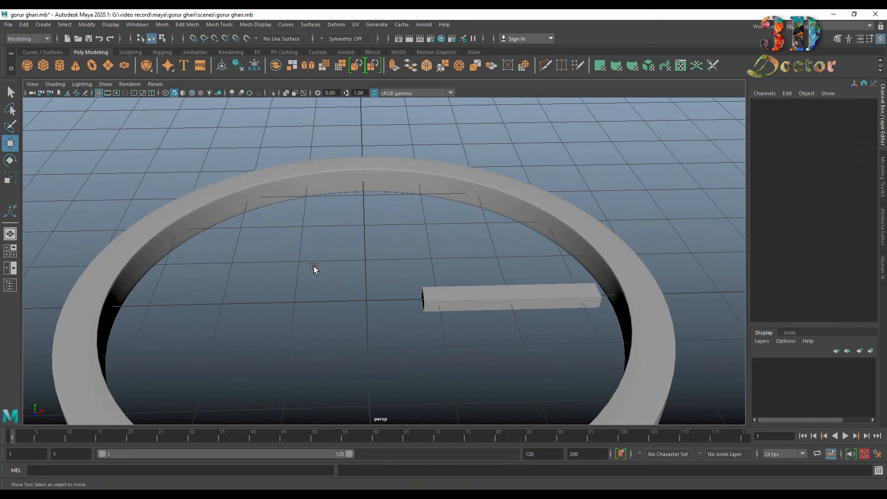
- Create a polygon cylinder at the ring's center with 8 axis subdivisions
{"action": "left_click", "coordinate": [59, 68]}
{"action": "left_click_drag", "start_coordinate": [422, 327], "coordinate": [420, 301], "text": "alt"}
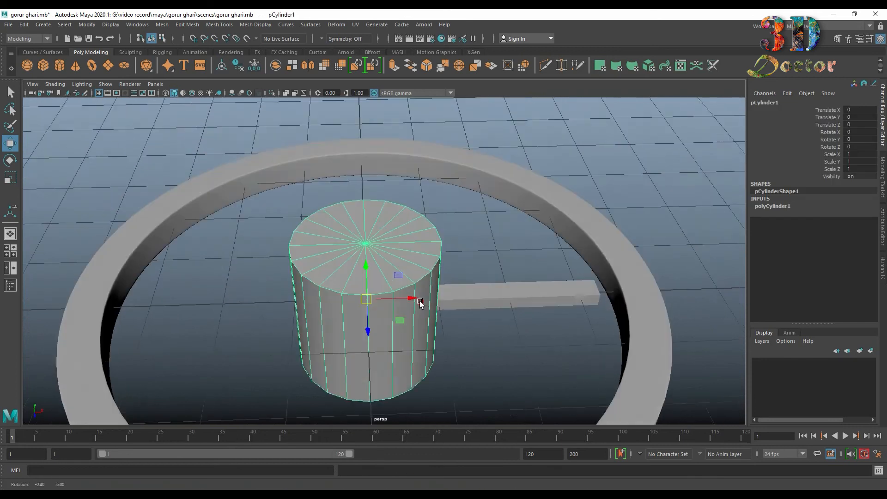
{"action": "left_click", "coordinate": [770, 206]}
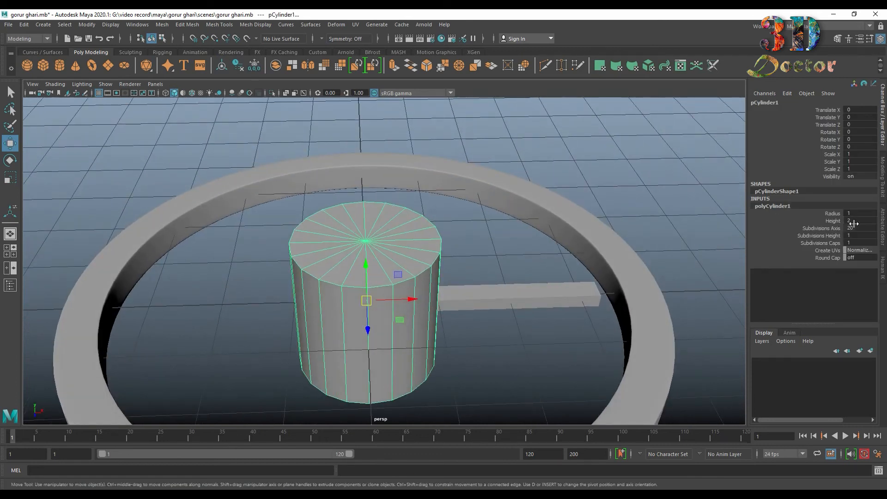
{"action": "key", "text": "Return"}
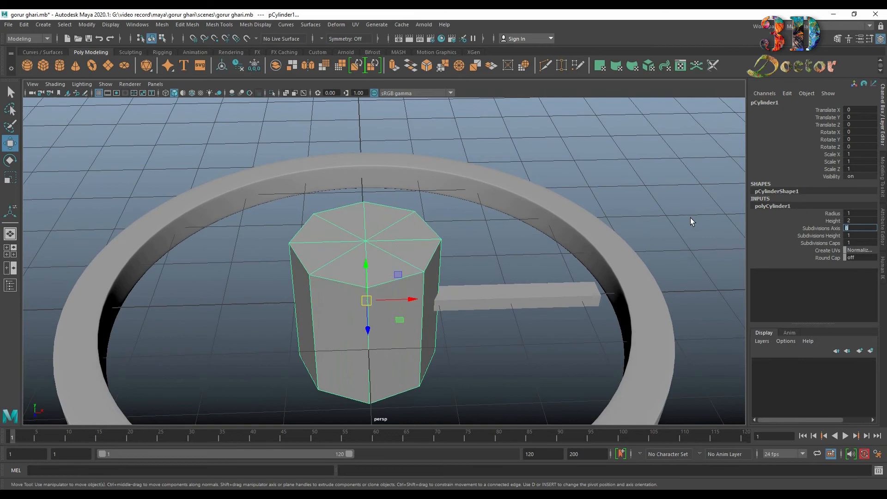
{"action": "left_click", "coordinate": [469, 239]}
- Scale the cylinder down uniformly to a small hub at the inner end of the bar
{"action": "left_click_drag", "start_coordinate": [469, 239], "coordinate": [441, 300], "text": "alt"}
{"action": "left_click", "coordinate": [387, 274]}
{"action": "key", "text": "r"}
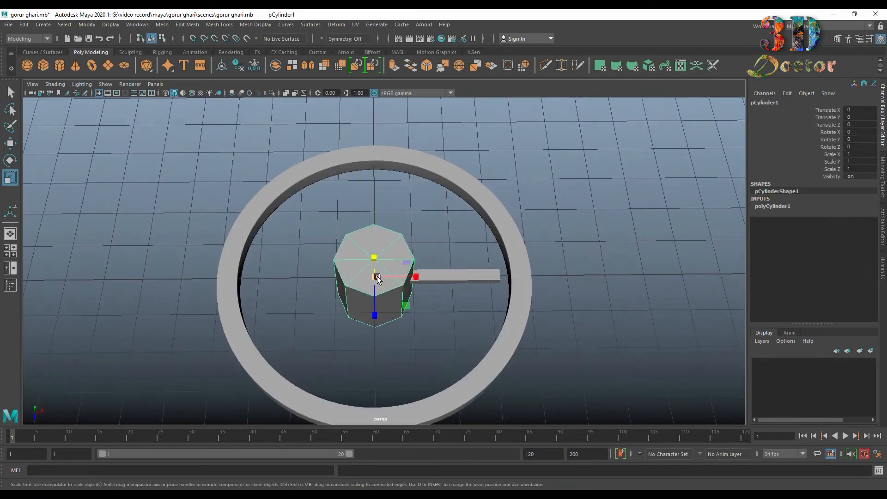
{"action": "left_click_drag", "start_coordinate": [377, 278], "coordinate": [380, 240]}
- Select all eight triangular faces of the cylinder's top cap
{"action": "left_click_drag", "start_coordinate": [380, 241], "coordinate": [414, 305], "text": "alt"}
{"action": "scroll", "coordinate": [411, 296], "scroll_direction": "up", "scroll_amount": 5}
{"action": "right_click_drag", "start_coordinate": [366, 244], "coordinate": [362, 270]}
{"action": "left_click", "coordinate": [341, 249]}
{"action": "left_click", "coordinate": [368, 244], "text": "shift"}
{"action": "left_click", "coordinate": [401, 269], "text": "shift"}
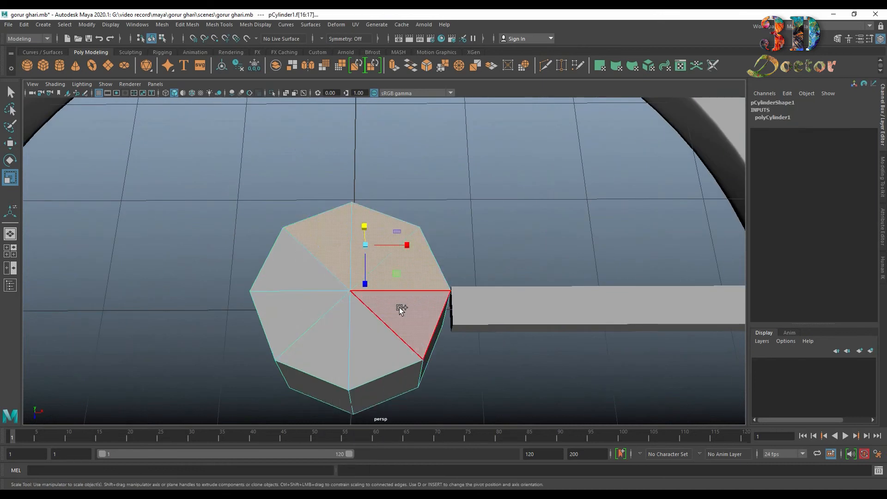
{"action": "left_click", "coordinate": [400, 308], "text": "shift"}
{"action": "left_click", "coordinate": [370, 340], "text": "shift"}
{"action": "left_click", "coordinate": [330, 345], "text": "shift"}
{"action": "left_click", "coordinate": [301, 318], "text": "shift"}
{"action": "left_click", "coordinate": [301, 278], "text": "shift"}
- Add the eight triangular bottom-cap faces to the selection, check both caps in wireframe, and return to shaded display
{"action": "left_click_drag", "start_coordinate": [459, 332], "coordinate": [450, 250], "text": "alt"}
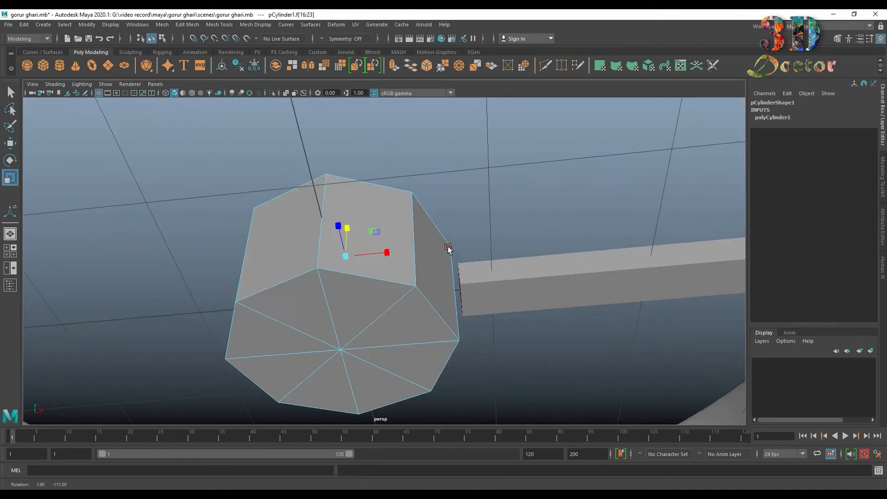
{"action": "left_click", "coordinate": [314, 300], "text": "shift"}
{"action": "left_click", "coordinate": [404, 326], "text": "shift"}
{"action": "left_click", "coordinate": [391, 362], "text": "shift"}
{"action": "left_click", "coordinate": [372, 381], "text": "shift"}
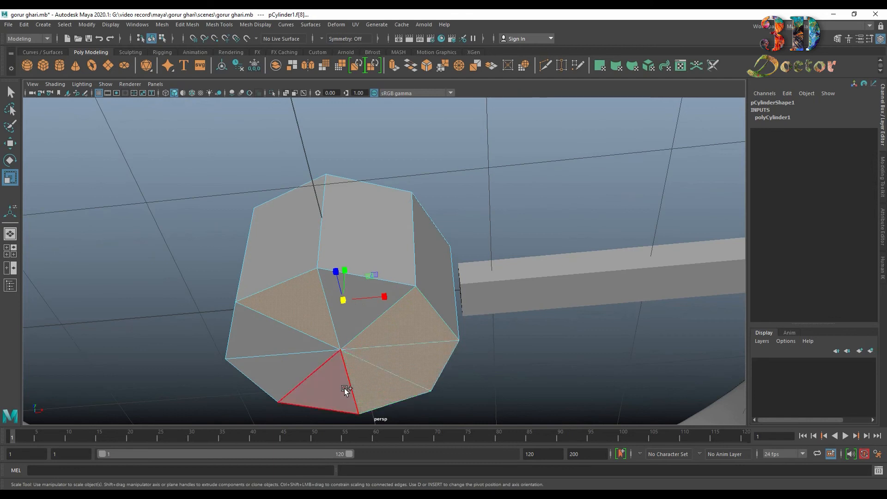
{"action": "left_click", "coordinate": [309, 376], "text": "shift"}
{"action": "left_click", "coordinate": [278, 340], "text": "shift"}
{"action": "left_click", "coordinate": [313, 373], "text": "shift"}
{"action": "left_click", "coordinate": [328, 389], "text": "shift"}
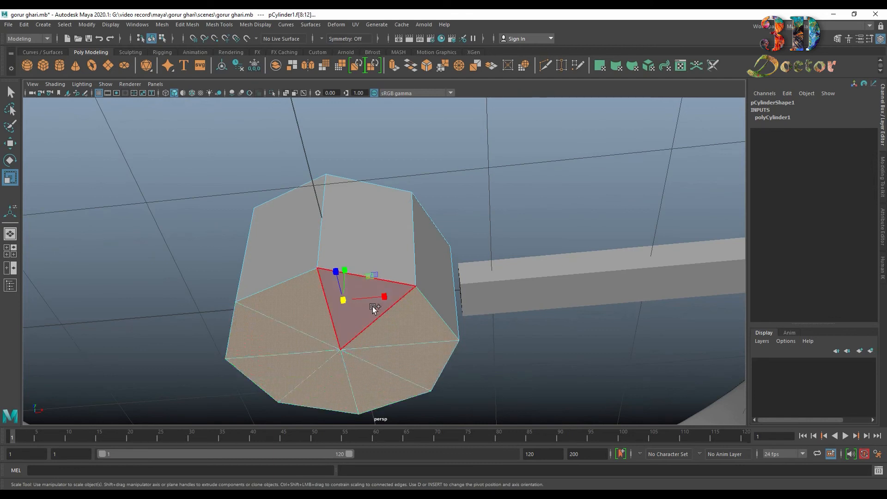
{"action": "left_click", "coordinate": [373, 307], "text": "shift"}
{"action": "left_click_drag", "start_coordinate": [470, 244], "coordinate": [451, 297], "text": "alt"}
{"action": "key", "text": "4"}
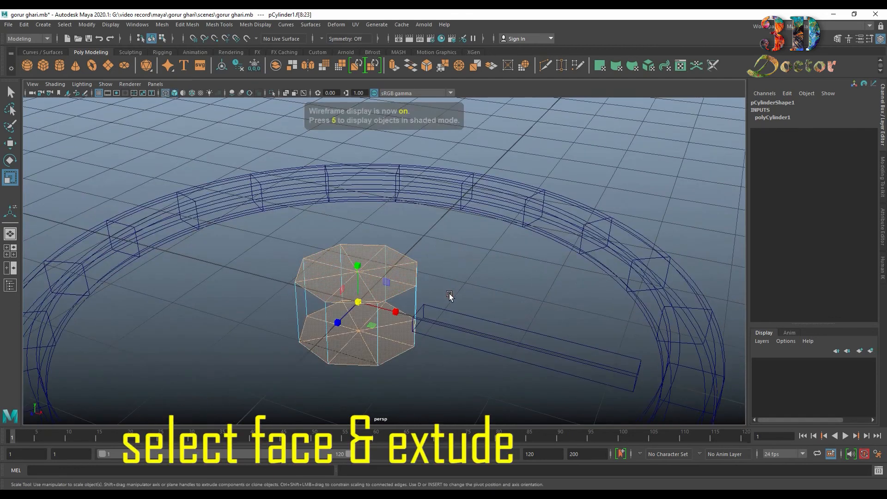
{"action": "key", "text": "5"}
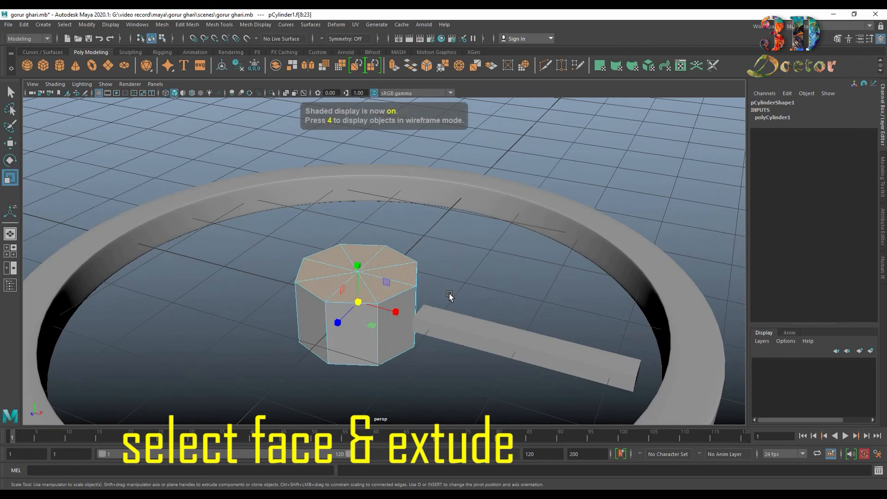
- Extrude the top and bottom cap faces and scale them inward to about half their size
{"action": "scroll", "coordinate": [450, 297], "scroll_direction": "up", "scroll_amount": 3}
{"action": "left_click", "coordinate": [396, 67]}
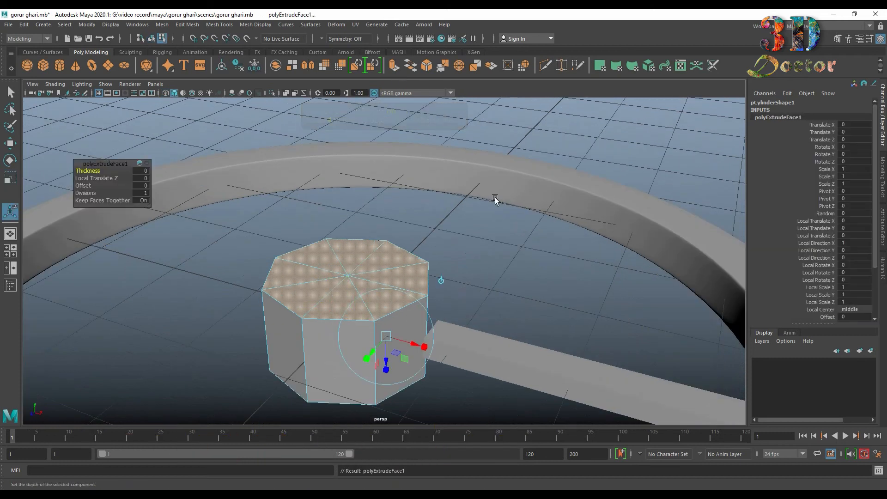
{"action": "mouse_move", "coordinate": [462, 277]}
{"action": "left_mouse_down", "text": "alt"}
{"action": "mouse_move", "coordinate": [451, 321]}
{"action": "mouse_move", "coordinate": [462, 283]}
{"action": "left_mouse_up", "text": "alt"}
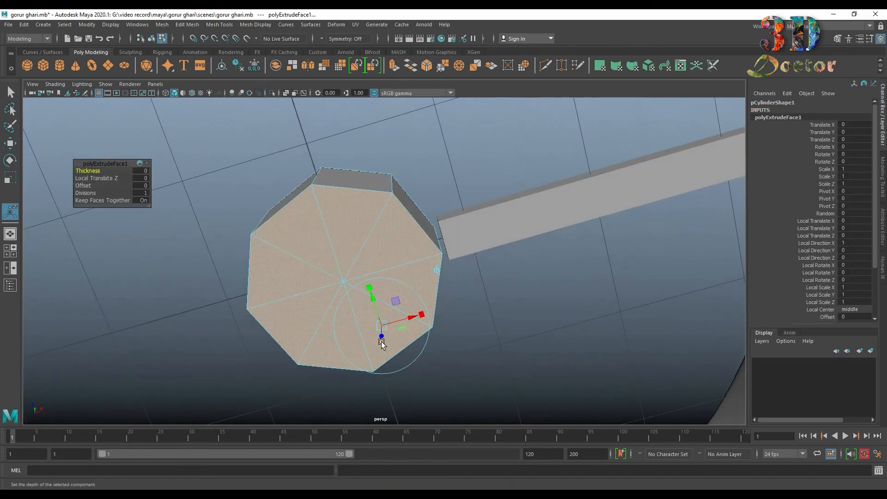
{"action": "left_click", "coordinate": [382, 342]}
{"action": "left_click_drag", "start_coordinate": [382, 327], "coordinate": [350, 326]}
- Delete every other spoke edge inside the inner octagons of the cylinder's caps
{"action": "right_click_drag", "start_coordinate": [353, 245], "coordinate": [365, 168]}
{"action": "left_click", "coordinate": [356, 263]}
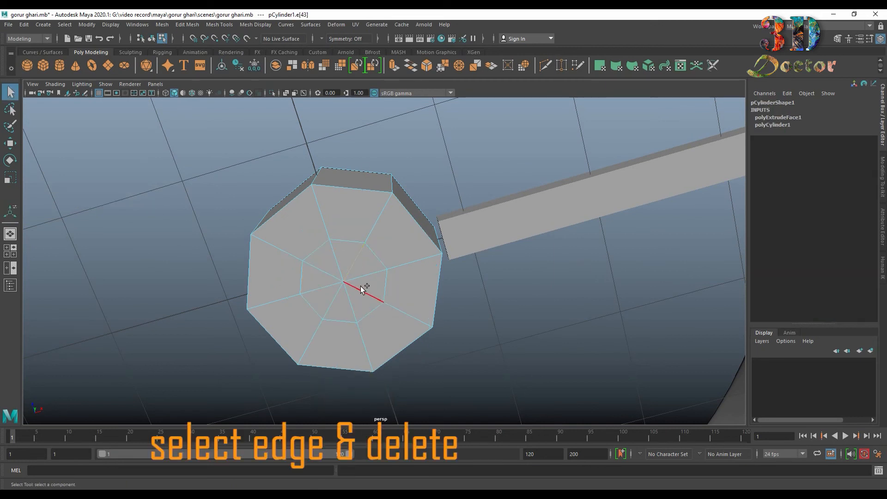
{"action": "left_click", "coordinate": [324, 271], "text": "shift"}
{"action": "left_click_drag", "start_coordinate": [429, 162], "coordinate": [407, 261], "text": "alt"}
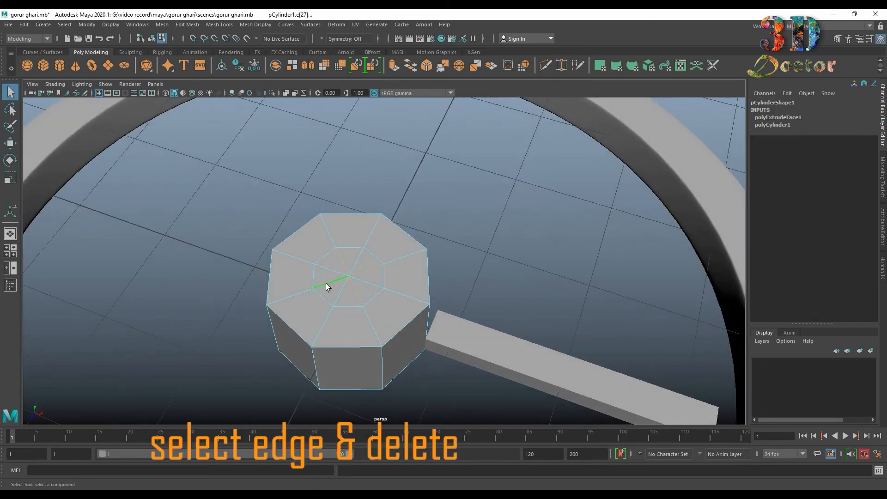
{"action": "key", "text": "Delete"}
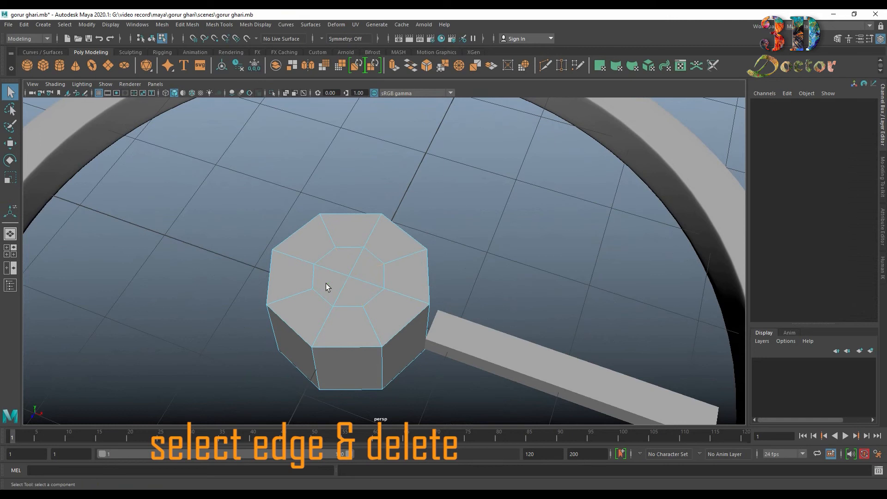
- Bevel the cylinder's top and bottom rim edge loops with 2 segments and a fraction of 0.1
{"action": "double_click", "coordinate": [343, 213]}
{"action": "double_click", "coordinate": [334, 388], "text": "shift"}
{"action": "left_click_drag", "start_coordinate": [335, 386], "coordinate": [342, 358], "text": "alt"}
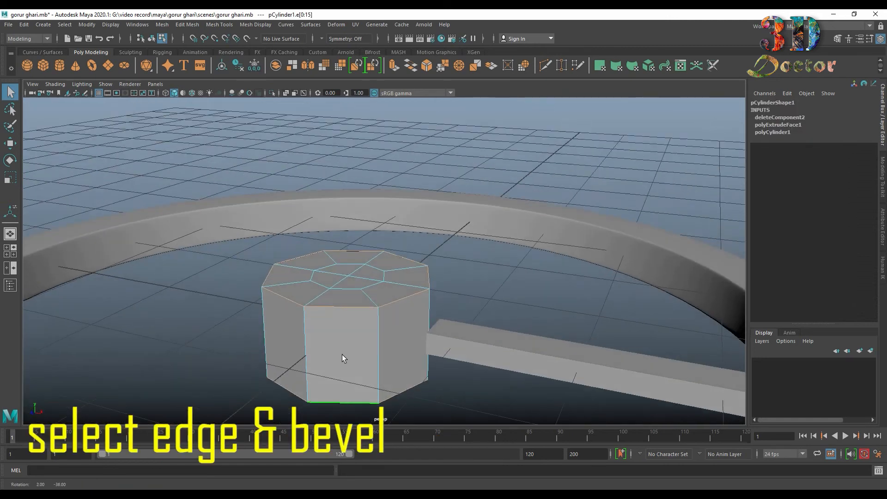
{"action": "left_click", "coordinate": [427, 66]}
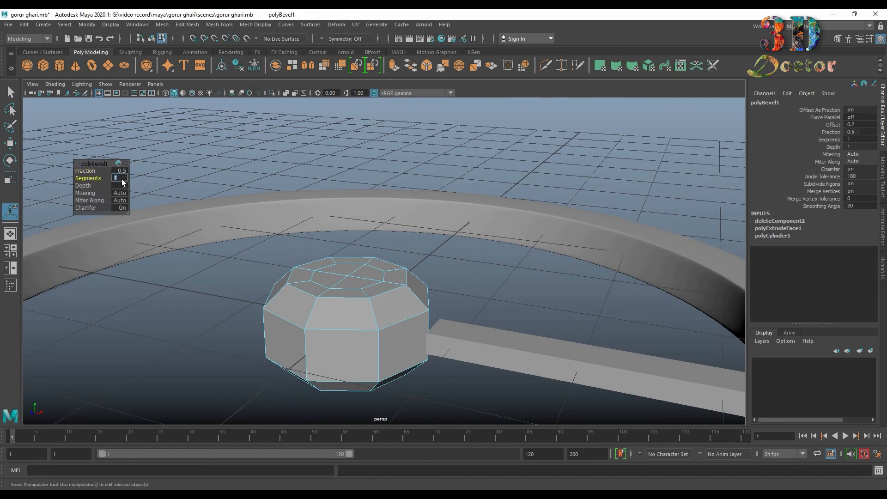
{"action": "key", "text": "Return"}
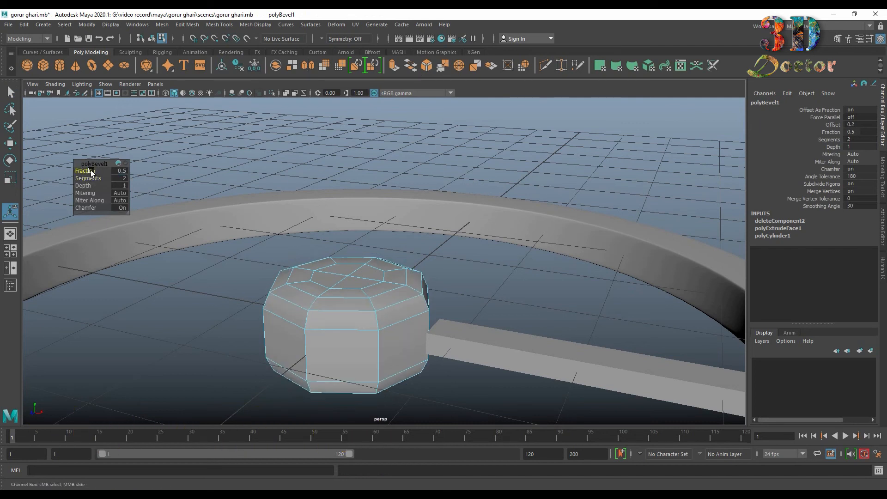
{"action": "left_click_drag", "start_coordinate": [96, 172], "coordinate": [91, 176]}
{"action": "left_click", "coordinate": [122, 179]}
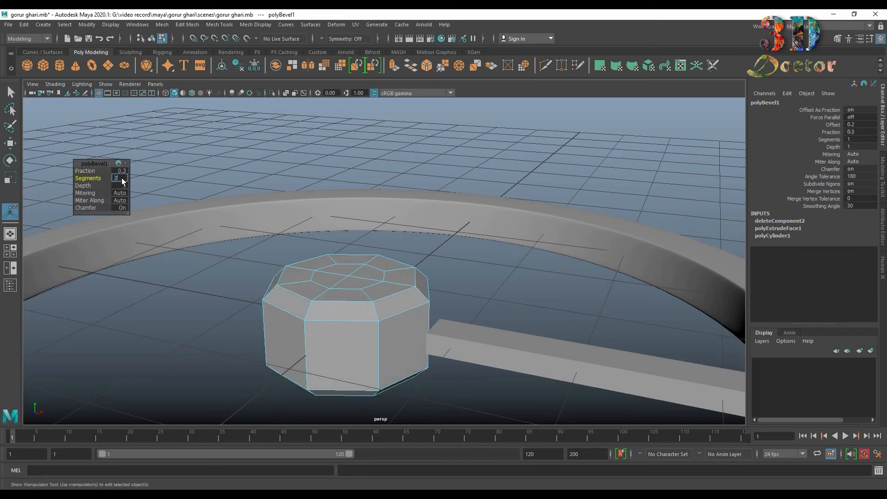
{"action": "type", "text": "2"}
{"action": "left_click", "coordinate": [121, 170]}
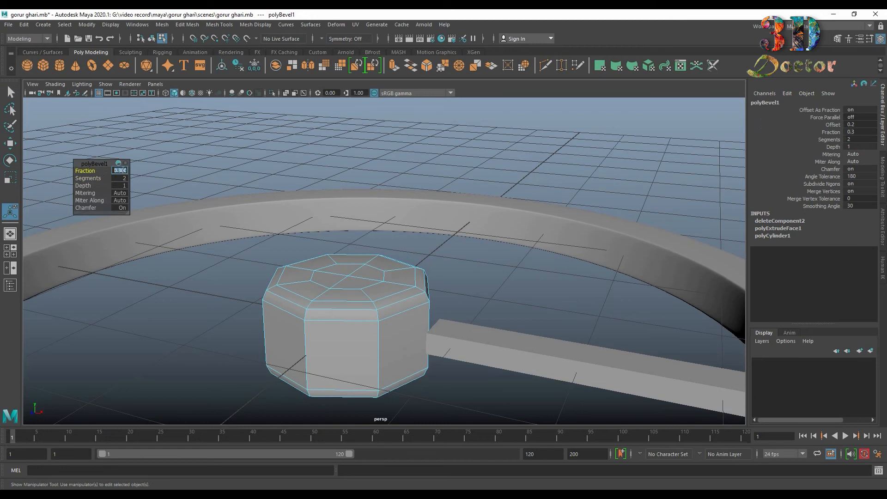
{"action": "key", "text": "Return"}
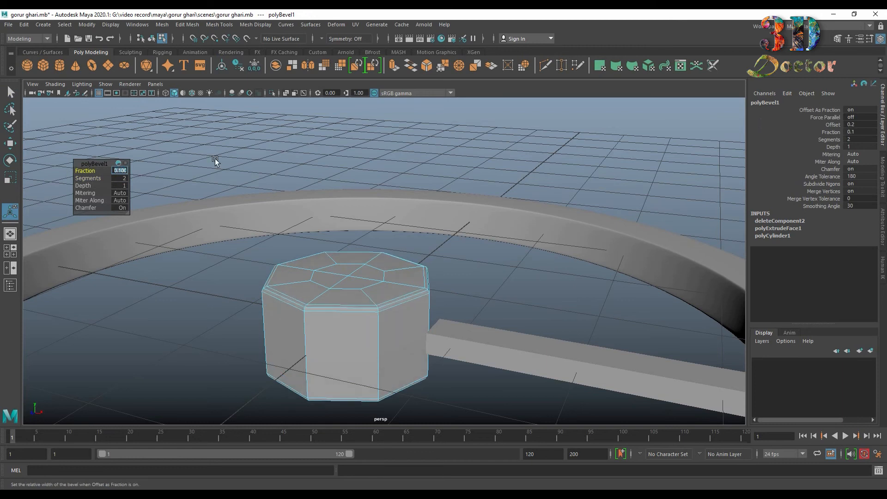
- Select the four inner faces of the cylinder's top cap and extrude them upward into a raised central stub
{"action": "right_click_drag", "start_coordinate": [371, 283], "coordinate": [368, 269]}
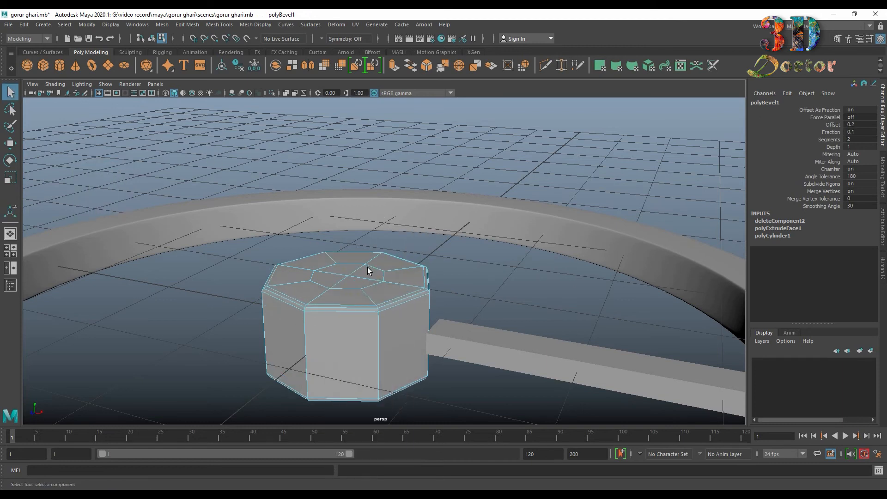
{"action": "left_click_drag", "start_coordinate": [350, 296], "coordinate": [344, 320], "text": "alt"}
{"action": "left_click", "coordinate": [348, 265]}
{"action": "left_click", "coordinate": [367, 266], "text": "shift"}
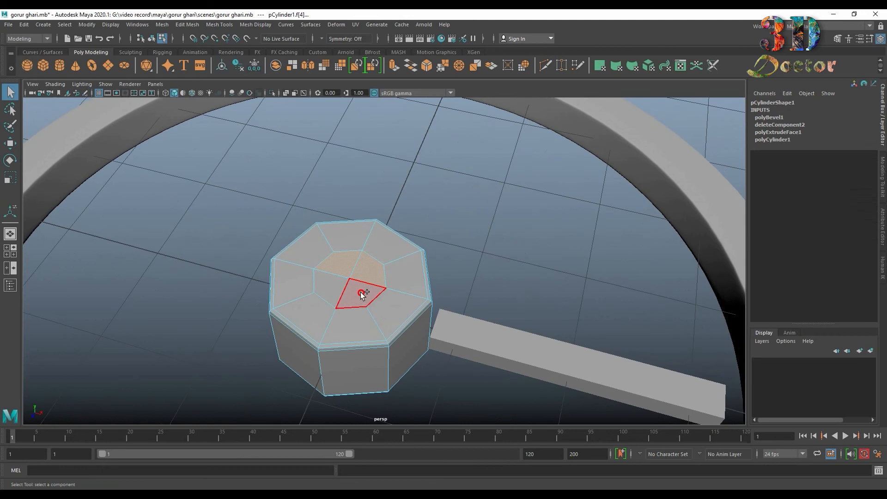
{"action": "left_click", "coordinate": [356, 296], "text": "shift"}
{"action": "left_click", "coordinate": [327, 279], "text": "shift"}
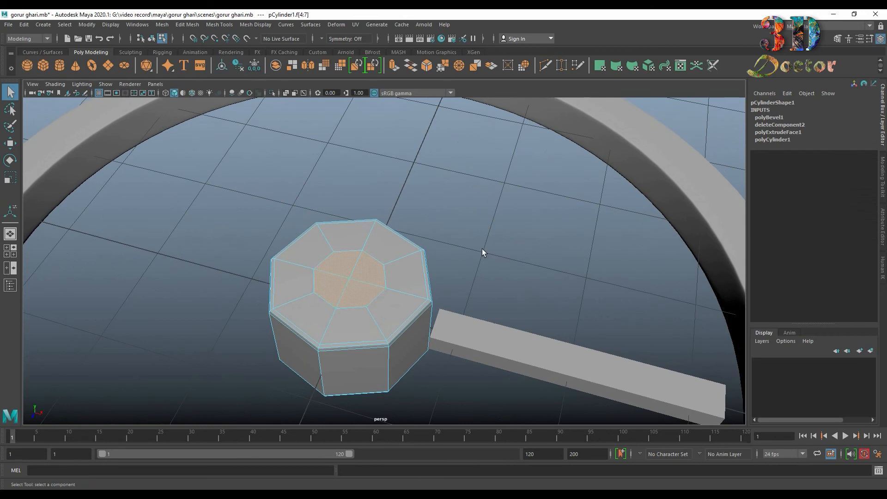
{"action": "left_click", "coordinate": [394, 65]}
{"action": "left_click_drag", "start_coordinate": [469, 259], "coordinate": [472, 230], "text": "alt"}
{"action": "scroll", "coordinate": [471, 230], "scroll_direction": "up", "scroll_amount": 4}
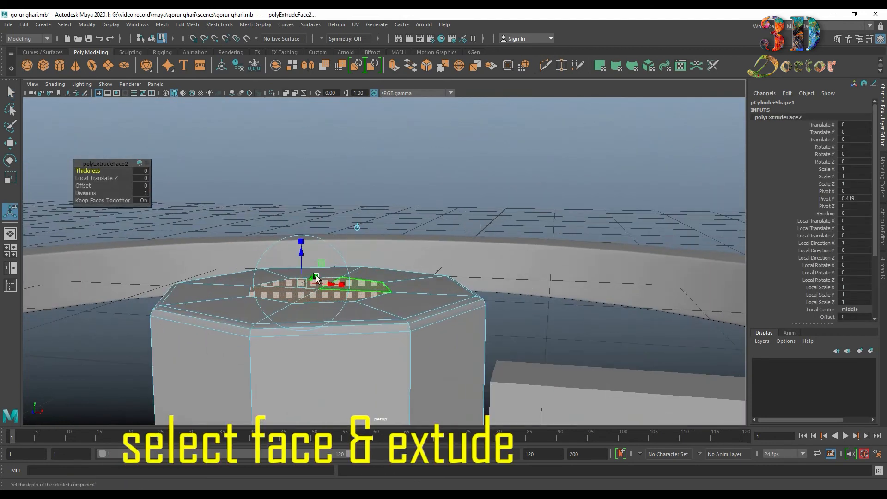
{"action": "left_click_drag", "start_coordinate": [303, 256], "coordinate": [300, 172]}
{"action": "key", "text": "ctrl+e"}
{"action": "key", "text": "ctrl+e"}
- Insert a supporting edge loop around the base of the stub with the Multi-Cut tool
{"action": "left_click_drag", "start_coordinate": [372, 200], "coordinate": [386, 215], "text": "alt"}
{"action": "scroll", "coordinate": [386, 216], "scroll_direction": "up", "scroll_amount": 5}
{"action": "middle_click_drag", "start_coordinate": [358, 274], "coordinate": [378, 192], "text": "alt"}
{"action": "right_click_drag", "start_coordinate": [377, 207], "coordinate": [441, 170]}
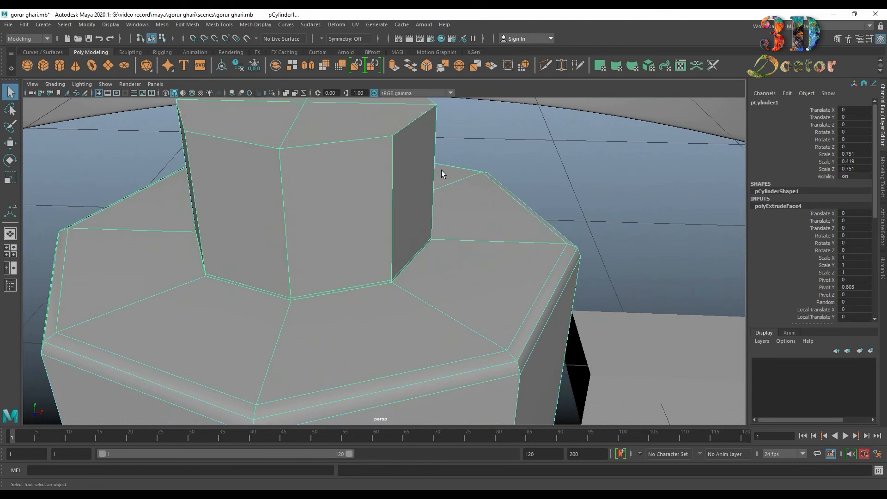
{"action": "left_click", "coordinate": [546, 65]}
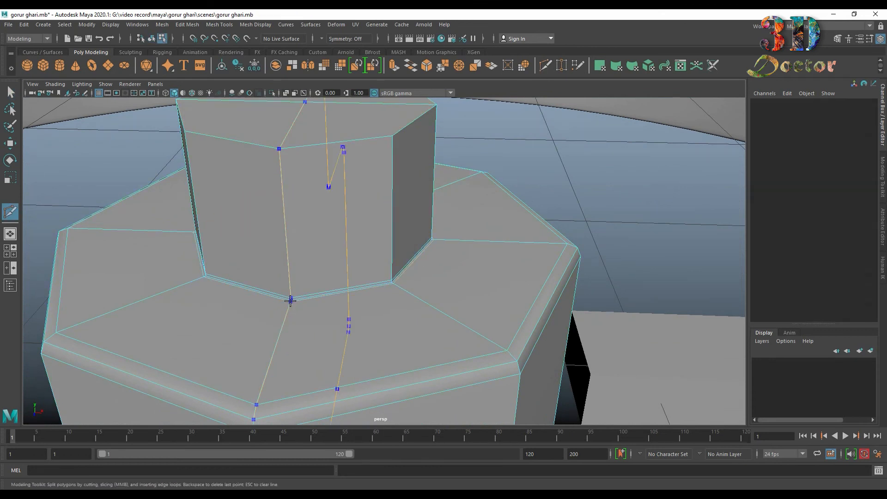
{"action": "left_click", "coordinate": [392, 280]}
{"action": "key", "text": "q"}
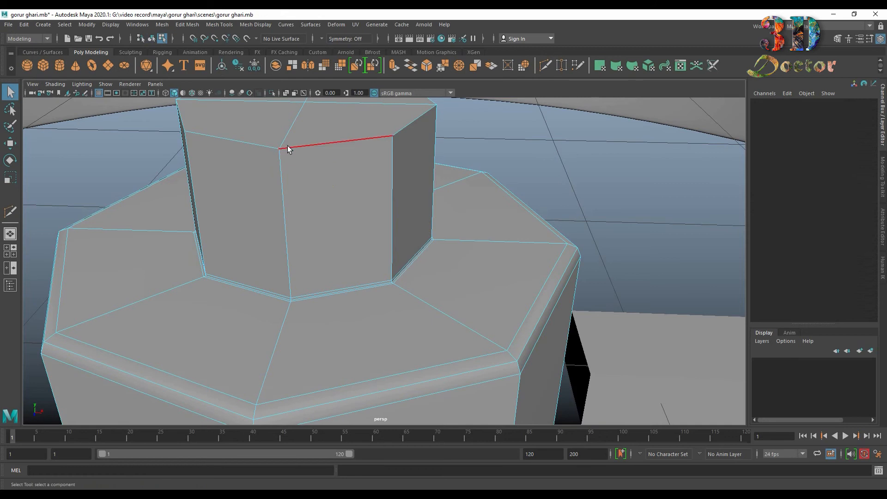
- Try to bevel the edge loop around the stub's top rim, and undo the bevel
{"action": "left_click", "coordinate": [298, 145]}
{"action": "left_click_drag", "start_coordinate": [299, 146], "coordinate": [422, 244], "text": "alt"}
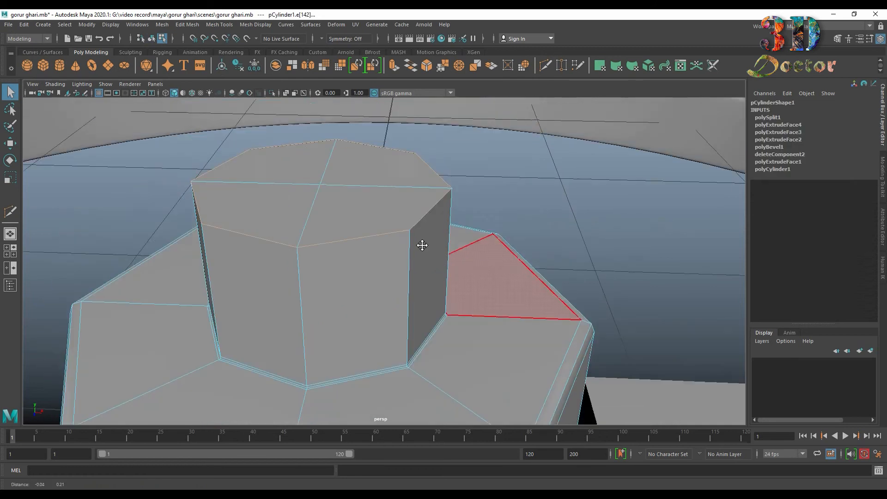
{"action": "left_click", "coordinate": [426, 66]}
{"action": "left_click_drag", "start_coordinate": [365, 216], "coordinate": [425, 220], "text": "alt"}
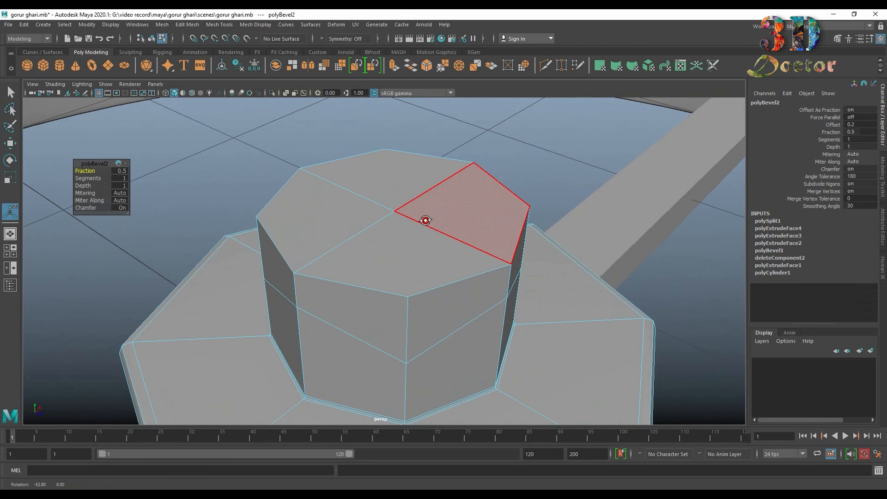
{"action": "key", "text": "ctrl+z"}
- Select the stub's four top faces, extrude them, scale the new faces inward, and return to object mode
{"action": "left_click", "coordinate": [323, 212]}
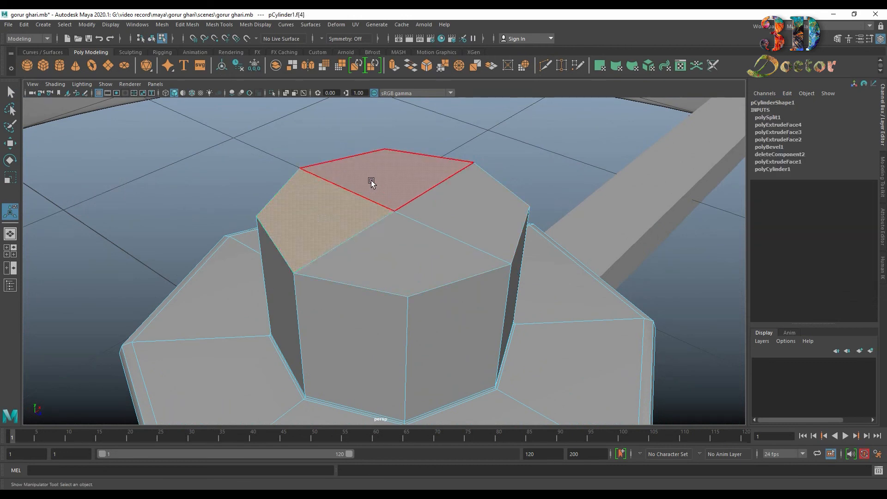
{"action": "left_click", "coordinate": [374, 181], "text": "shift"}
{"action": "left_click", "coordinate": [477, 204], "text": "shift"}
{"action": "left_click", "coordinate": [406, 258], "text": "shift"}
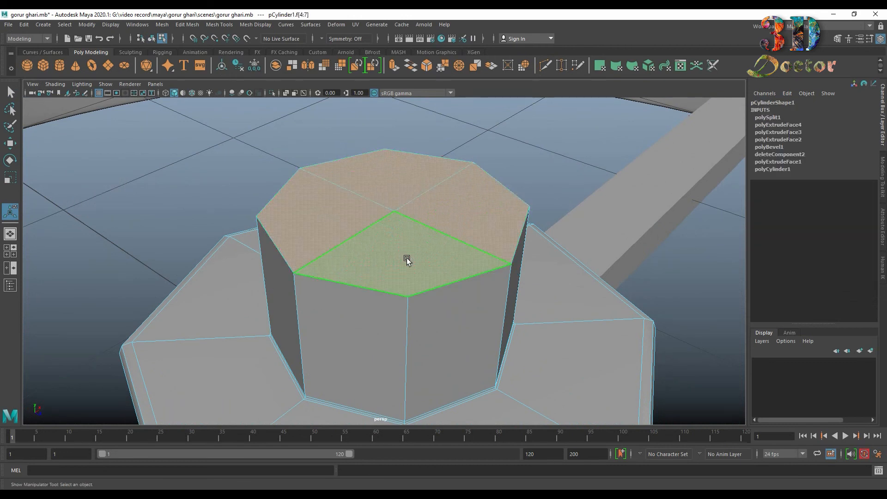
{"action": "left_click", "coordinate": [395, 66]}
{"action": "left_click_drag", "start_coordinate": [318, 212], "coordinate": [289, 224]}
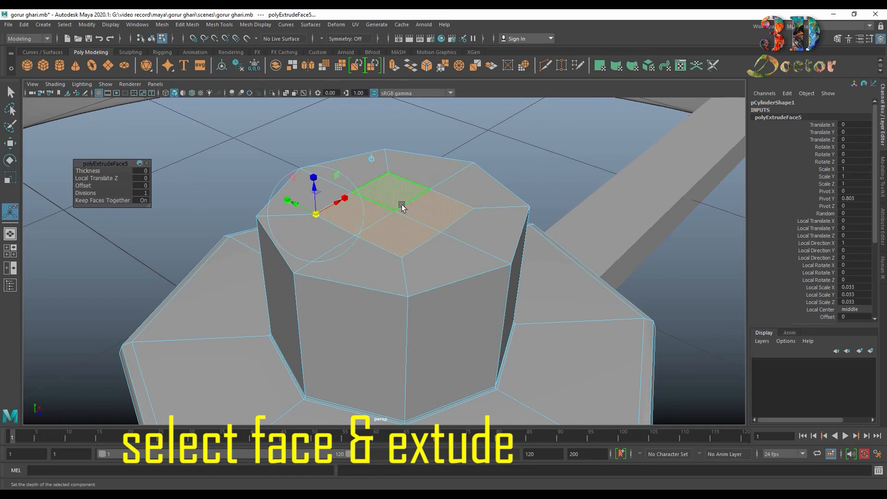
{"action": "right_click_drag", "start_coordinate": [402, 205], "coordinate": [449, 183]}
- Try beveling the stub's top rim edges again with the inset cap in place, and undo it
{"action": "right_click_drag", "start_coordinate": [410, 291], "coordinate": [410, 220]}
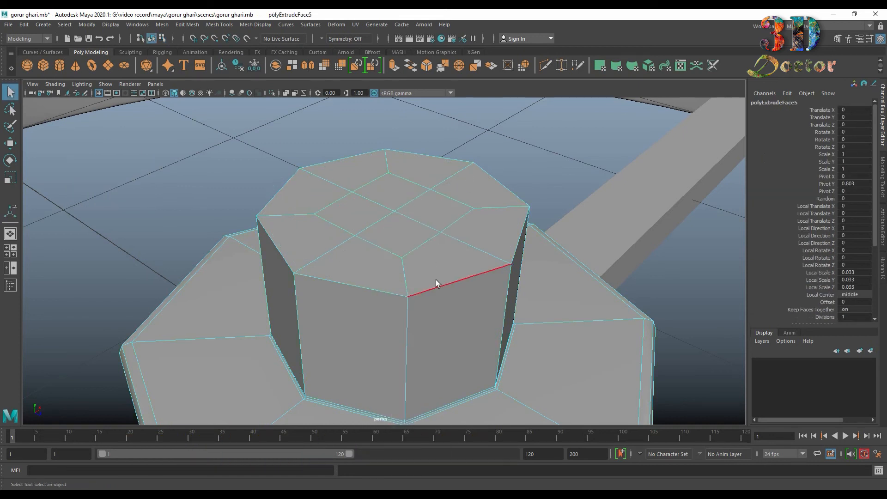
{"action": "left_click", "coordinate": [437, 281]}
{"action": "left_click", "coordinate": [427, 66]}
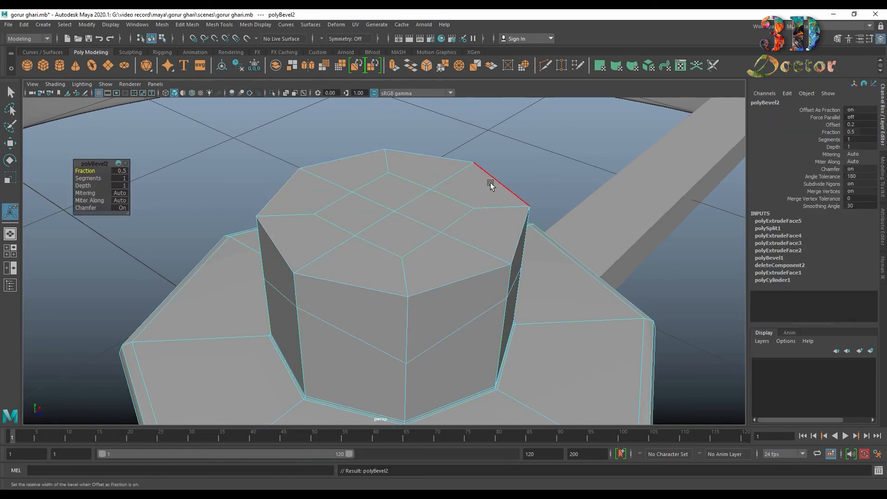
{"action": "key", "text": "ctrl+z"}
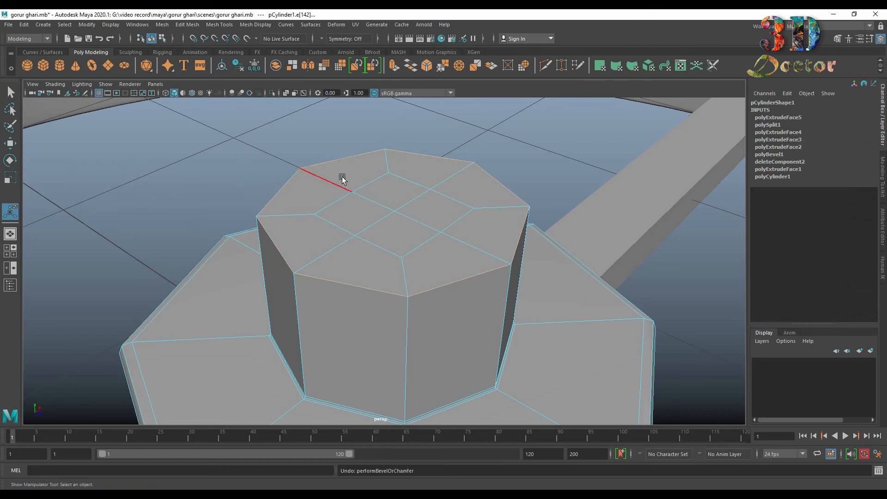
- Insert supporting edge loops around the stub's top rim with Multi-Cut and show the hub in smooth preview
{"action": "left_click_drag", "start_coordinate": [342, 179], "coordinate": [361, 148], "text": "alt"}
{"action": "left_click", "coordinate": [545, 66]}
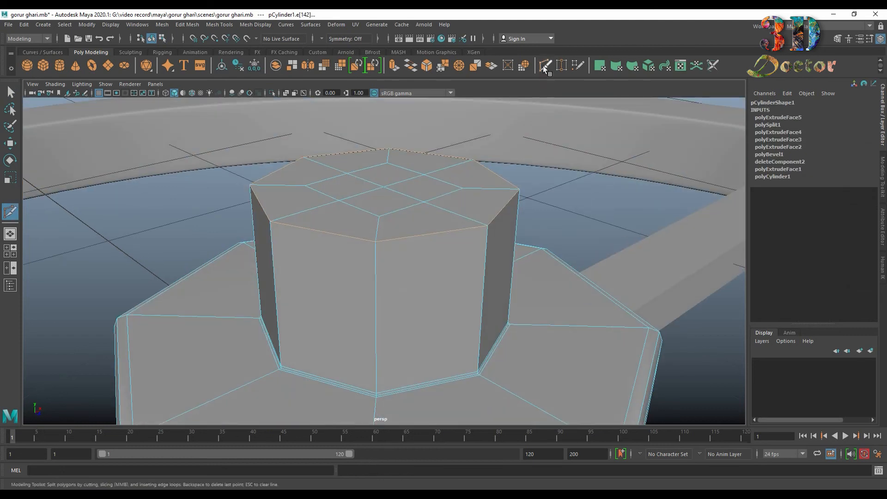
{"action": "left_click", "coordinate": [375, 243], "text": "ctrl"}
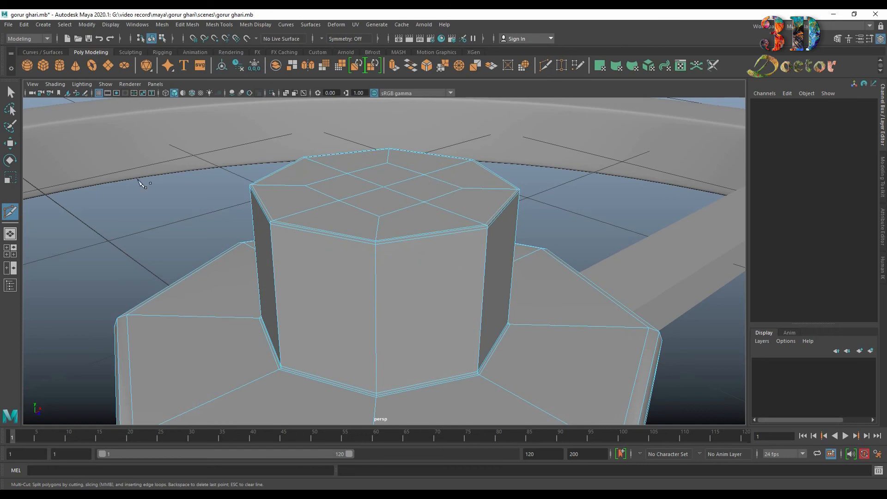
{"action": "key", "text": "q"}
{"action": "right_click_drag", "start_coordinate": [398, 235], "coordinate": [458, 204]}
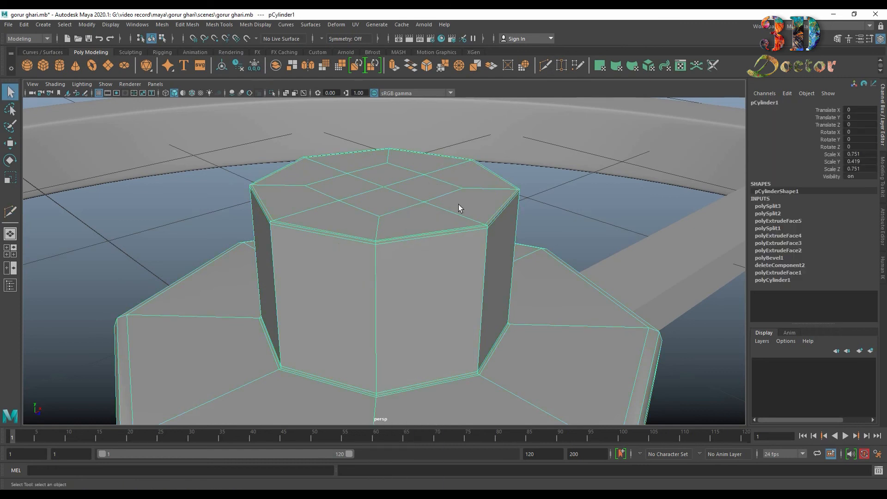
{"action": "key", "text": "3"}
{"action": "left_click", "coordinate": [575, 194]}
- Taper the spoke bar's width by scaling its hub-end vertices narrower and its rim-end vertices wider
{"action": "left_click_drag", "start_coordinate": [574, 194], "coordinate": [386, 292], "text": "alt"}
{"action": "left_click", "coordinate": [484, 298]}
{"action": "right_click_drag", "start_coordinate": [389, 244], "coordinate": [344, 245]}
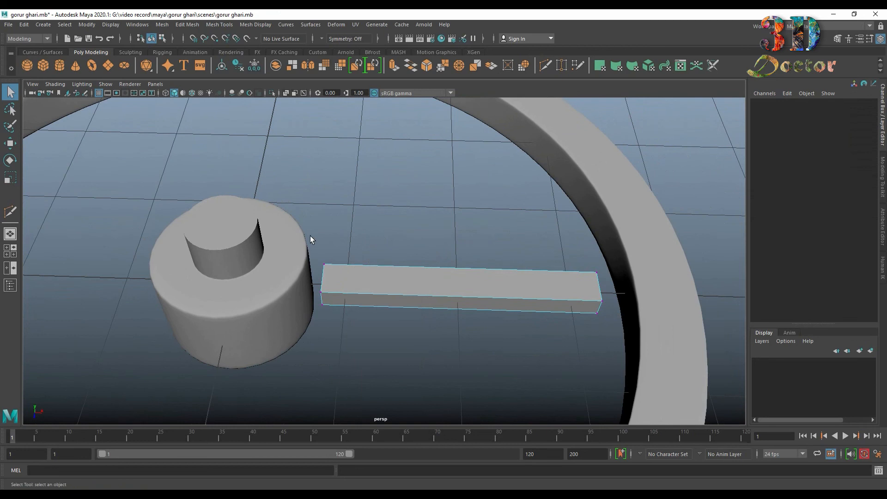
{"action": "mouse_move", "coordinate": [345, 350]}
{"action": "left_mouse_down", "text": "alt"}
{"action": "mouse_move", "coordinate": [344, 373]}
{"action": "mouse_move", "coordinate": [343, 361]}
{"action": "left_mouse_up", "text": "alt"}
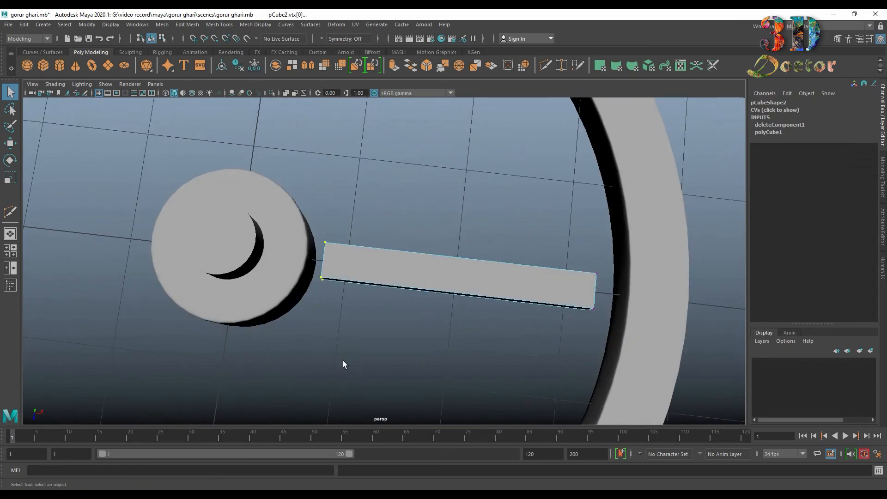
{"action": "key", "text": "r"}
{"action": "left_click_drag", "start_coordinate": [319, 300], "coordinate": [322, 280]}
{"action": "left_click_drag", "start_coordinate": [558, 233], "coordinate": [611, 352]}
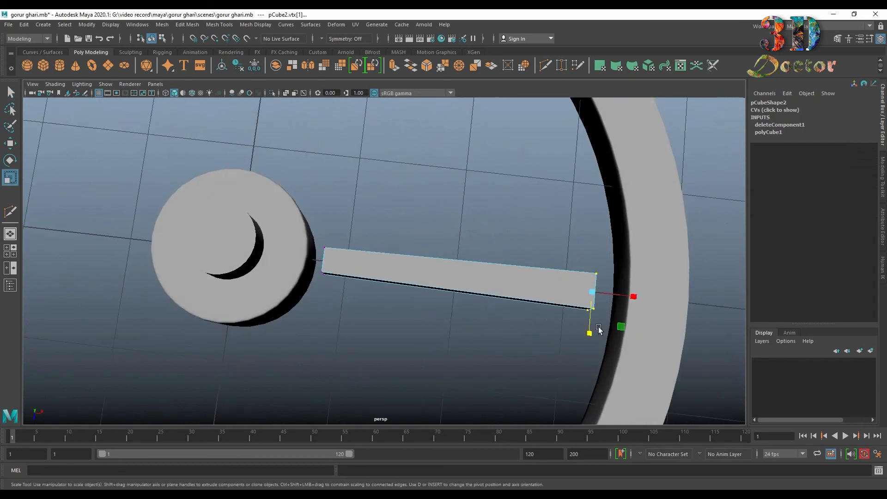
{"action": "left_click_drag", "start_coordinate": [591, 322], "coordinate": [434, 285]}
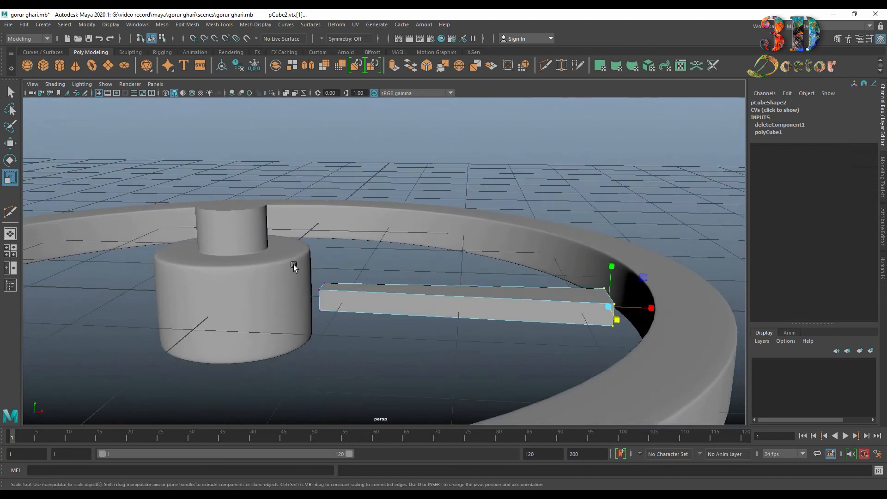
- Scale the spoke bar's hub-end vertices vertically to make that end thinner
{"action": "left_click_drag", "start_coordinate": [293, 263], "coordinate": [347, 347]}
{"action": "left_click_drag", "start_coordinate": [320, 257], "coordinate": [323, 273]}
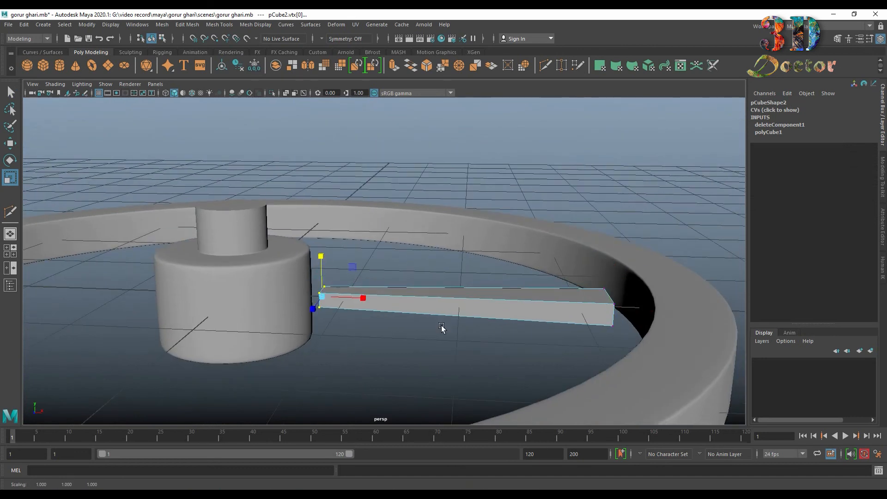
{"action": "left_click_drag", "start_coordinate": [444, 327], "coordinate": [444, 290], "text": "alt"}
- Stretch the spoke to an X scale of about 2.958 and move it to about X 2.068, so it overlaps hub and ring
{"action": "right_click_drag", "start_coordinate": [445, 289], "coordinate": [531, 215]}
{"action": "left_click_drag", "start_coordinate": [503, 289], "coordinate": [511, 328]}
{"action": "key", "text": "4"}
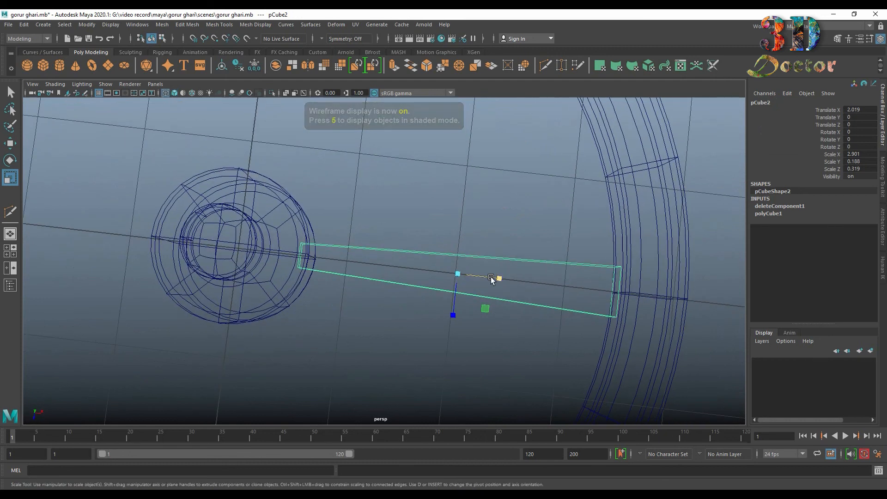
{"action": "mouse_move", "coordinate": [495, 279]}
{"action": "left_mouse_down"}
{"action": "mouse_move", "coordinate": [509, 278]}
{"action": "mouse_move", "coordinate": [511, 262]}
{"action": "mouse_move", "coordinate": [546, 259]}
{"action": "mouse_move", "coordinate": [498, 265]}
{"action": "left_mouse_up"}
{"action": "key", "text": "w"}
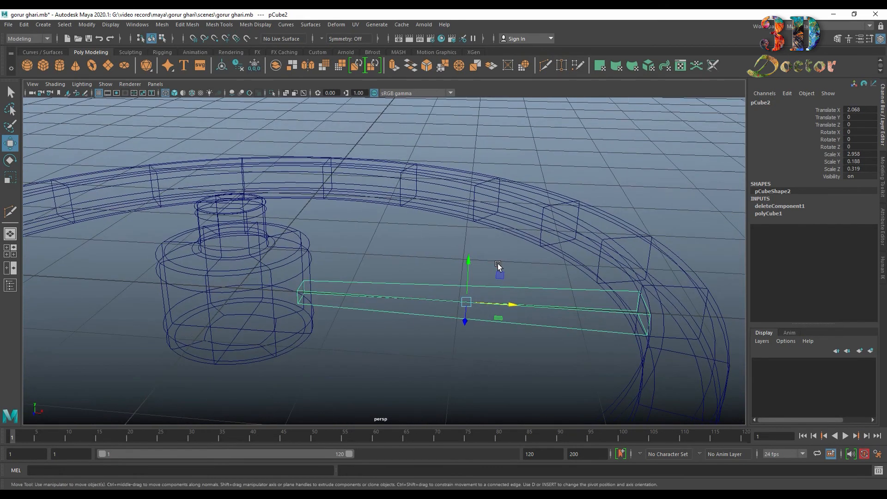
{"action": "key", "text": "5"}
- Bevel the spoke's four long edges with 2 segments and a fraction of 0.2, and return to object mode
{"action": "right_click_drag", "start_coordinate": [405, 295], "coordinate": [404, 209]}
{"action": "left_click_drag", "start_coordinate": [407, 262], "coordinate": [458, 357]}
{"action": "scroll", "coordinate": [486, 324], "scroll_direction": "up", "scroll_amount": 4}
{"action": "middle_click_drag", "start_coordinate": [486, 324], "coordinate": [416, 295], "text": "alt"}
{"action": "left_click_drag", "start_coordinate": [416, 296], "coordinate": [430, 339], "text": "alt"}
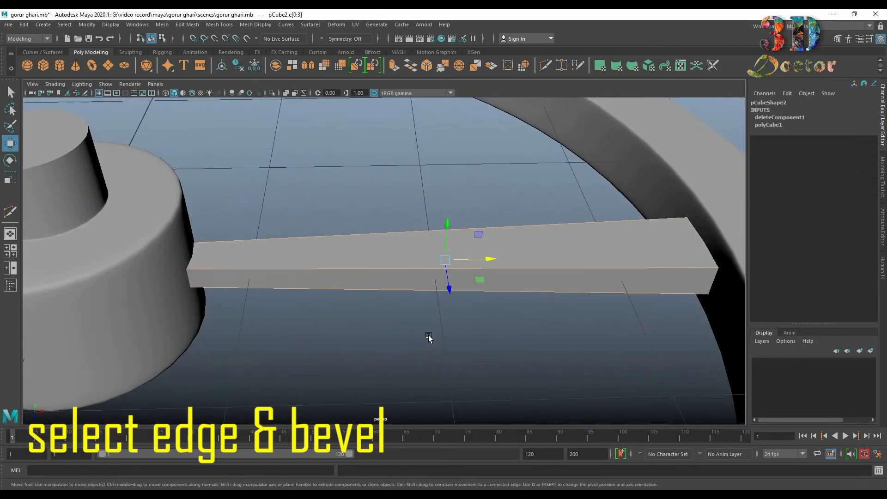
{"action": "left_click", "coordinate": [426, 66]}
{"action": "left_click_drag", "start_coordinate": [98, 178], "coordinate": [103, 178]}
{"action": "left_click", "coordinate": [121, 171]}
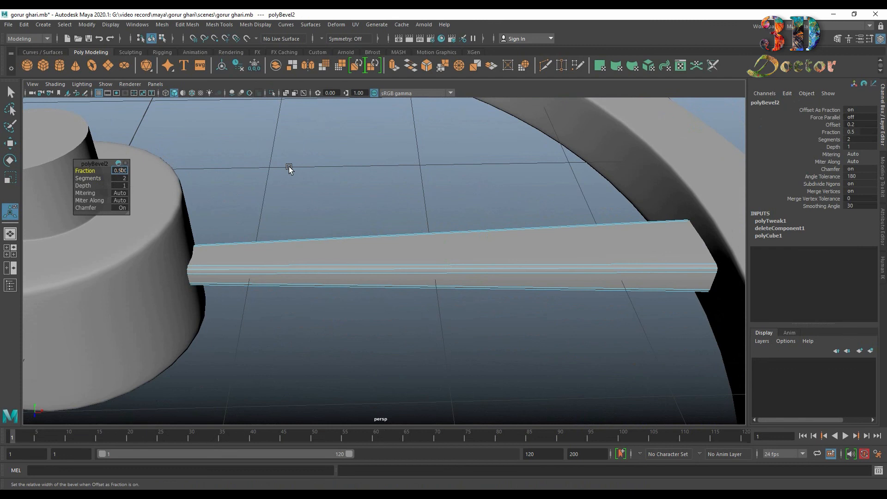
{"action": "type", "text": "0.2"}
{"action": "key", "text": "Return"}
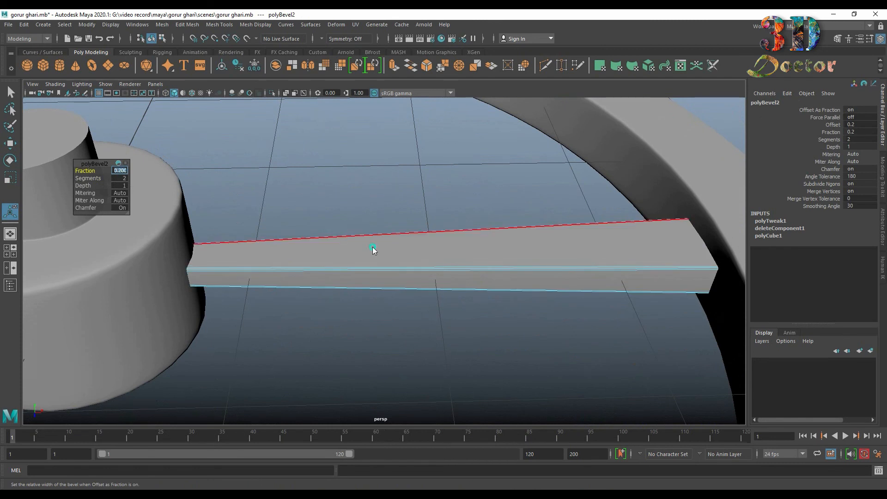
{"action": "right_click_drag", "start_coordinate": [372, 248], "coordinate": [422, 204]}
{"action": "left_click", "coordinate": [423, 204]}
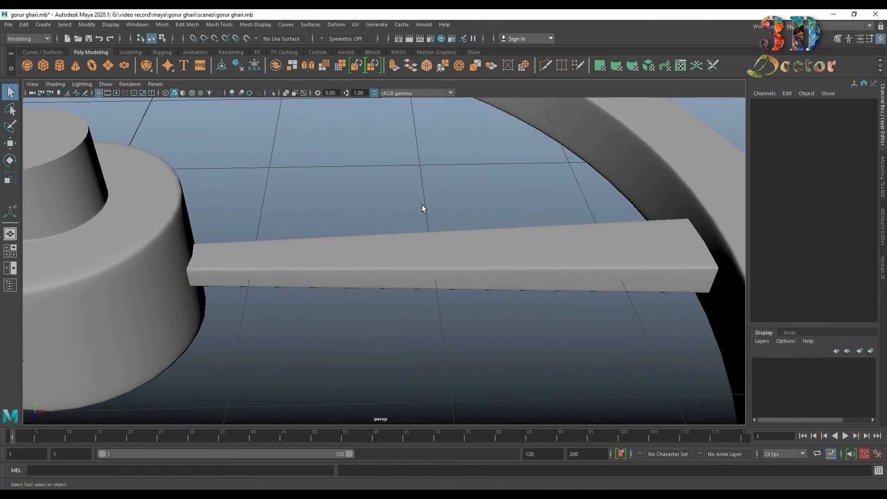
- Open the Outliner and rename the wheel ring object pCube1 to tire_frame
{"action": "scroll", "coordinate": [424, 205], "scroll_direction": "down", "scroll_amount": 5}
{"action": "left_click_drag", "start_coordinate": [426, 204], "coordinate": [416, 246], "text": "alt"}
{"action": "scroll", "coordinate": [412, 245], "scroll_direction": "down", "scroll_amount": 4}
{"action": "middle_click_drag", "start_coordinate": [386, 236], "coordinate": [378, 235], "text": "alt"}
{"action": "scroll", "coordinate": [451, 239], "scroll_direction": "down", "scroll_amount": 5}
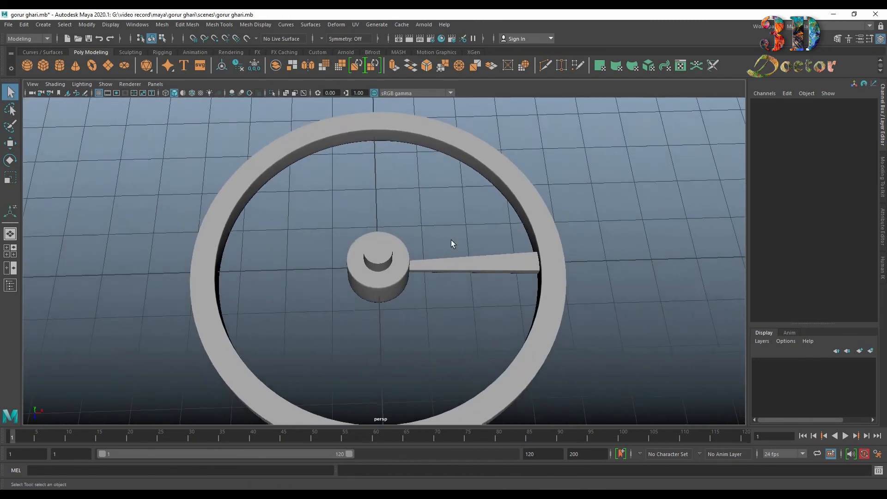
{"action": "left_click", "coordinate": [10, 286]}
{"action": "left_click", "coordinate": [74, 150]}
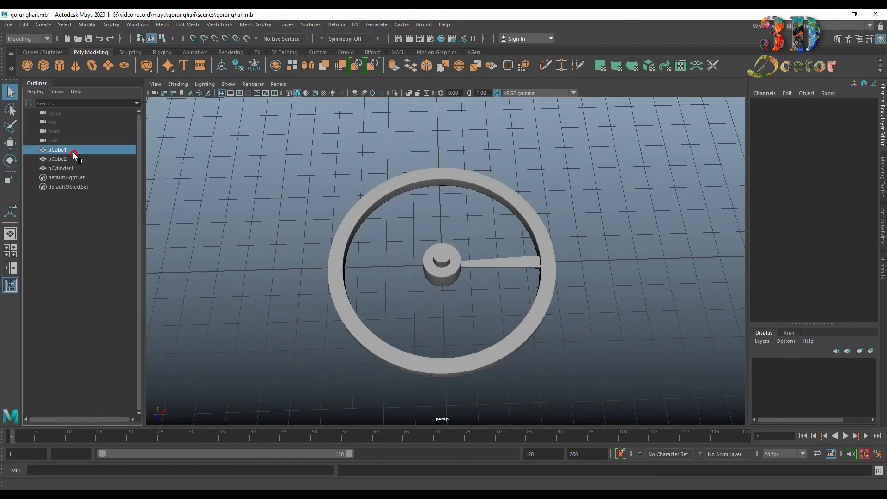
{"action": "double_click", "coordinate": [73, 153]}
{"action": "type", "text": "tire_f"}
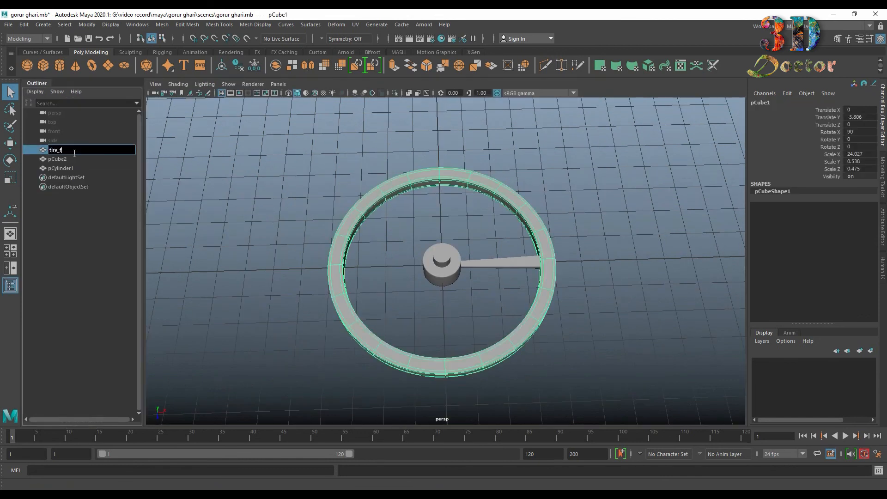
{"action": "type", "text": "rame"}
{"action": "key", "text": "Return"}
- Rename the spoke object pCube2 to r1
{"action": "left_click", "coordinate": [74, 159]}
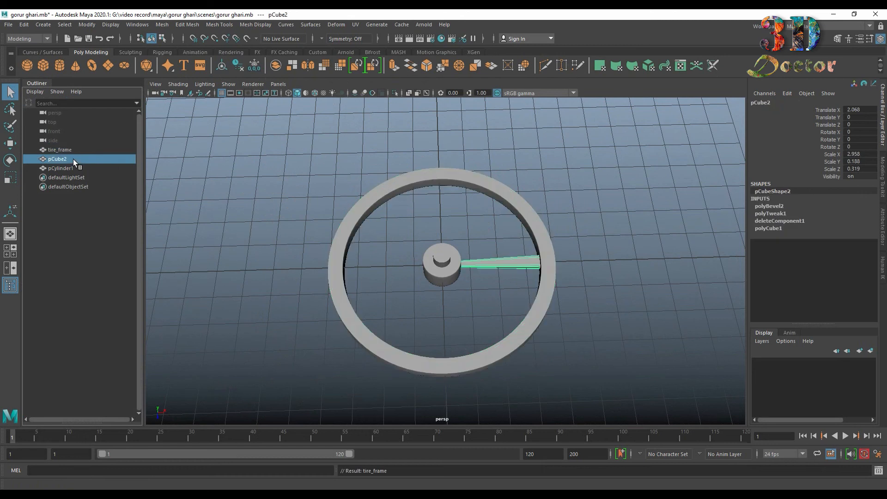
{"action": "double_click", "coordinate": [74, 160]}
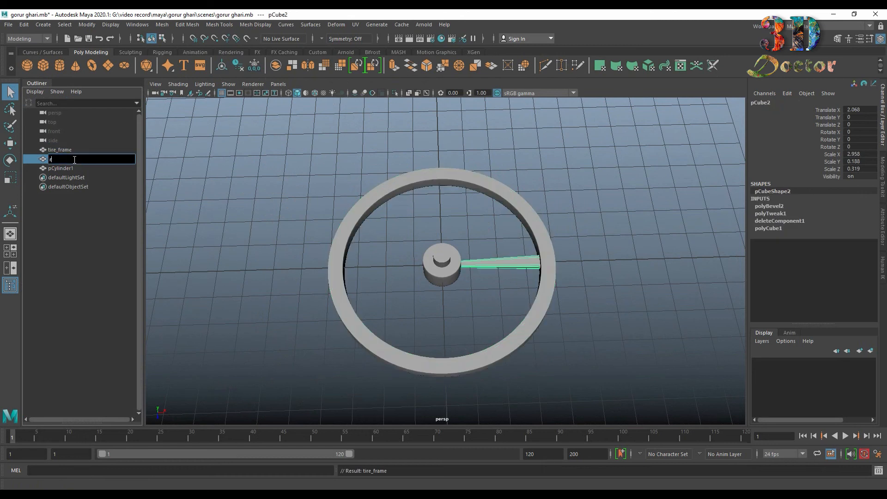
{"action": "type", "text": "r1"}
{"action": "key", "text": "Return"}
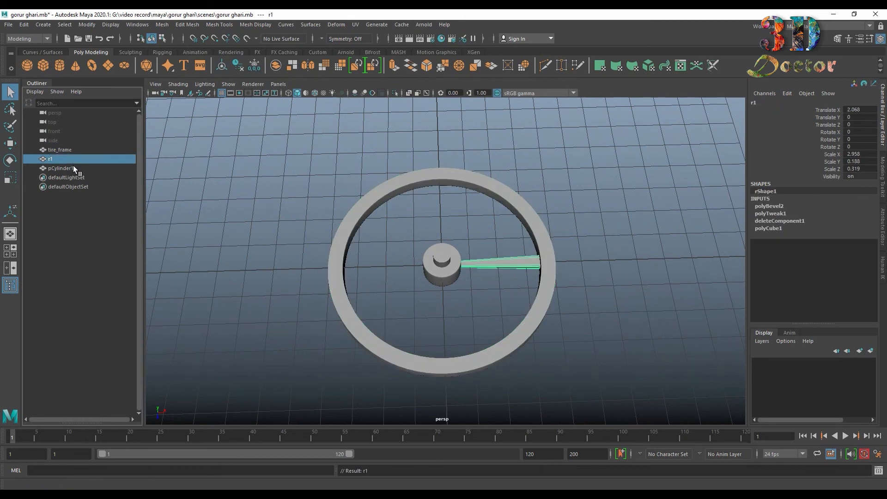
- Rename the hub object pCylinder1 to tire_middle_part
{"action": "double_click", "coordinate": [74, 169]}
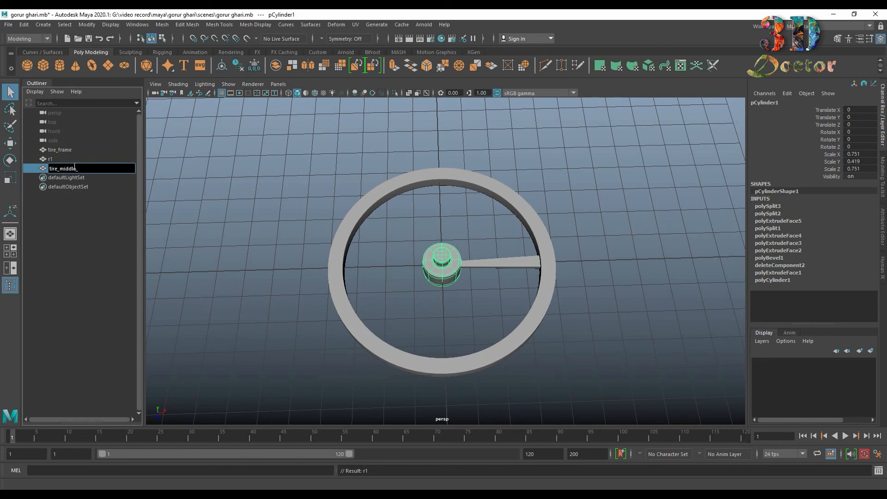
{"action": "type", "text": "tire_middle_part"}
{"action": "key", "text": "Return"}
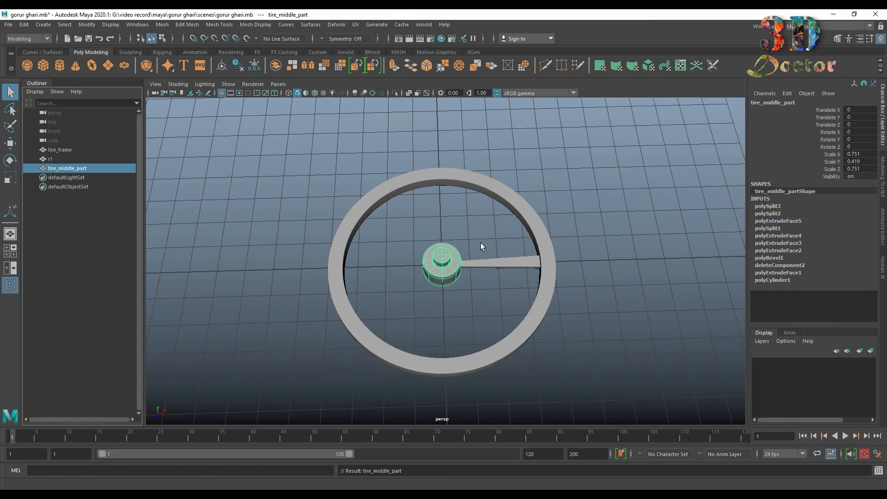
- Delete the construction history of the central hub and of the spoke r1
{"action": "left_click", "coordinate": [24, 24]}
{"action": "mouse_move", "coordinate": [78, 134]}
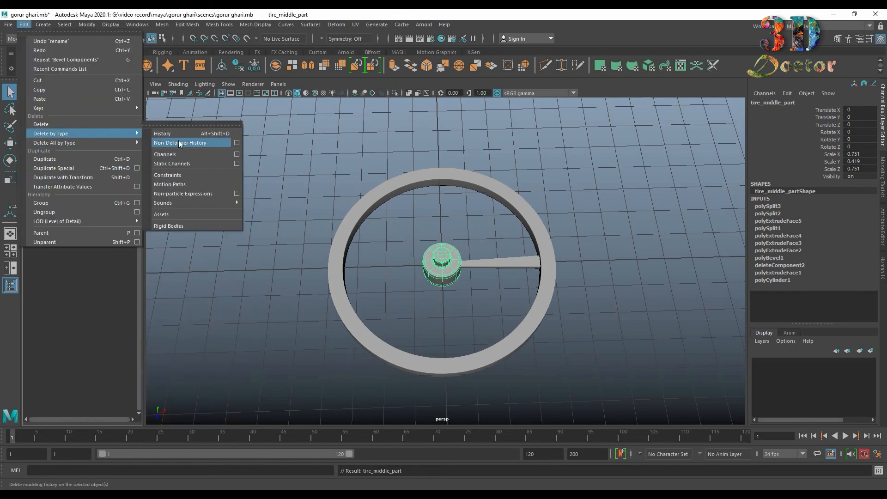
{"action": "left_click", "coordinate": [177, 133]}
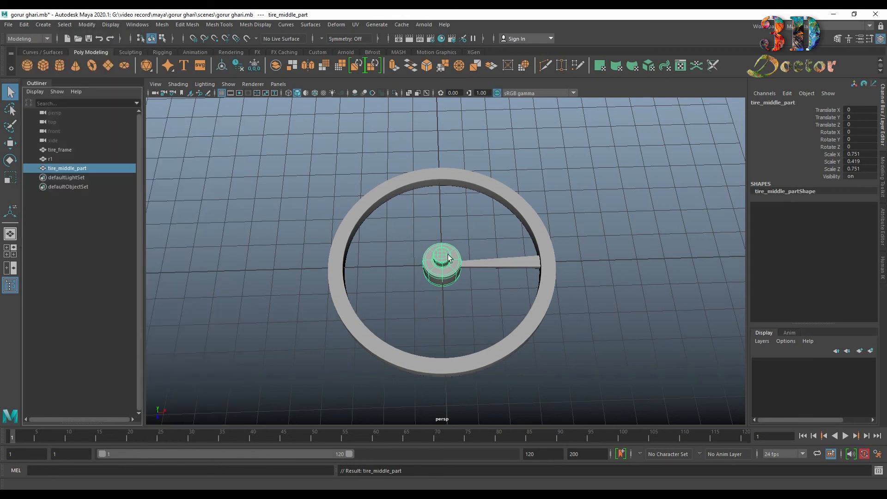
{"action": "left_click", "coordinate": [491, 259]}
{"action": "left_click", "coordinate": [28, 26]}
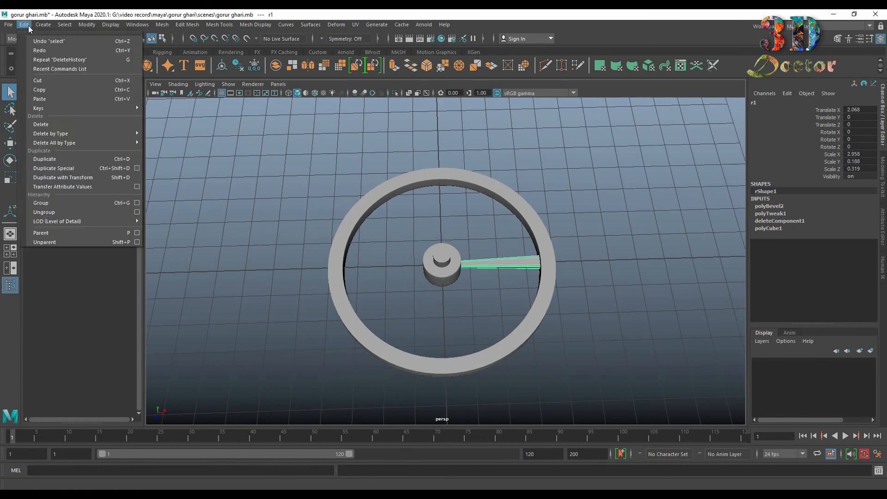
{"action": "mouse_move", "coordinate": [124, 134]}
{"action": "left_click", "coordinate": [180, 134]}
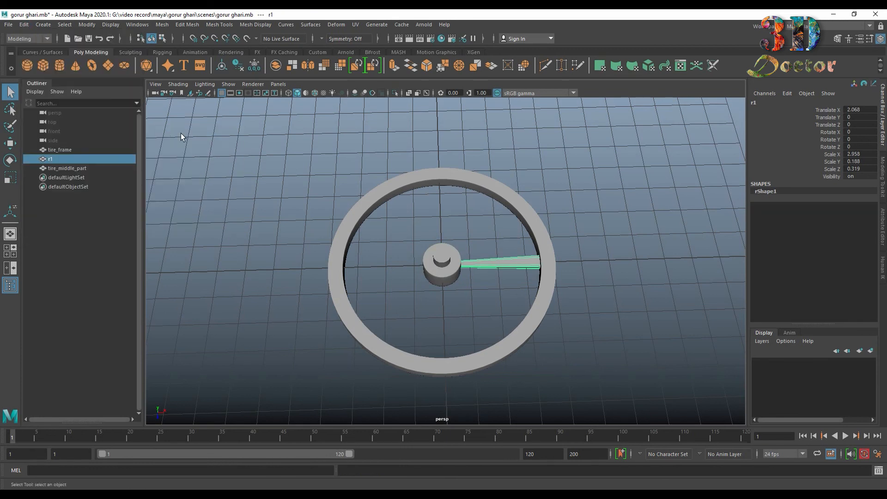
- In the top view, snap the pivot of spoke r1 to the wheel's center at the grid origin
{"action": "key", "text": "space"}
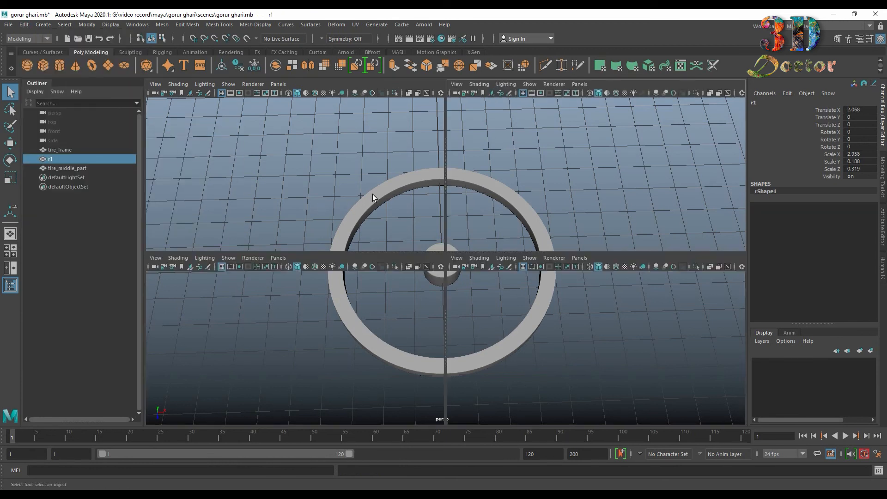
{"action": "key", "text": "space"}
{"action": "scroll", "coordinate": [502, 240], "scroll_direction": "up", "scroll_amount": 5}
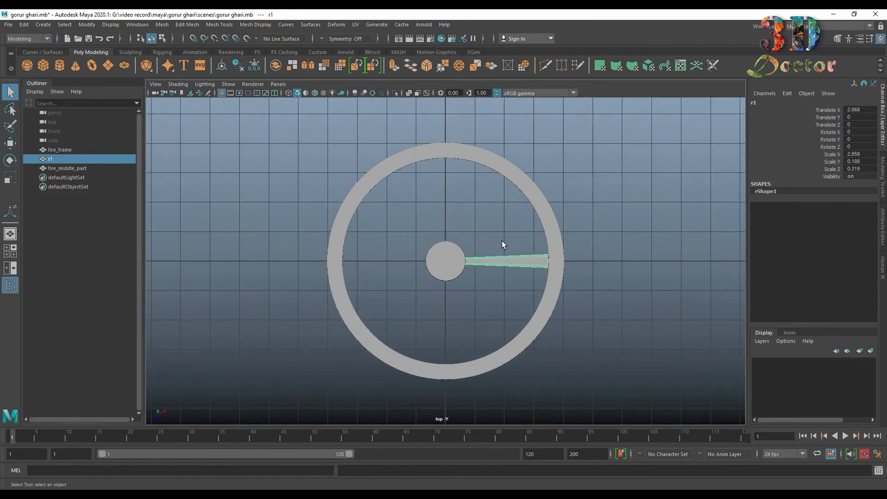
{"action": "left_click", "coordinate": [502, 190]}
{"action": "middle_click_drag", "start_coordinate": [506, 197], "coordinate": [505, 235], "text": "alt"}
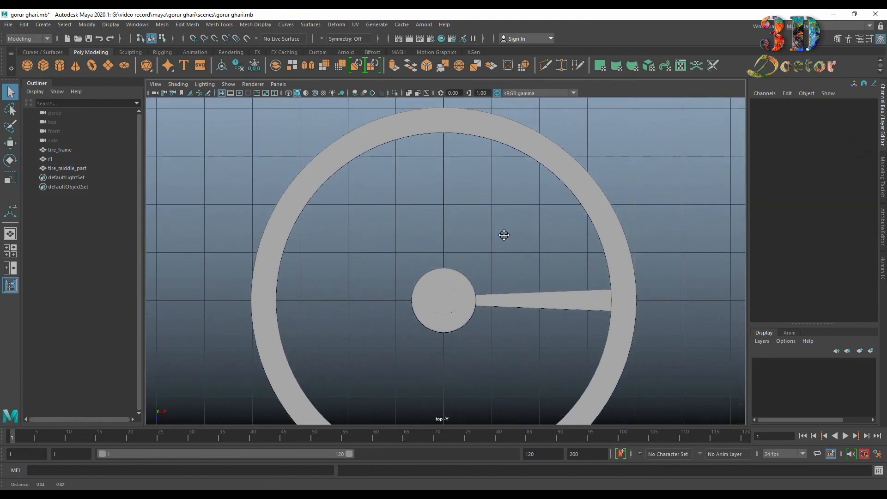
{"action": "left_click", "coordinate": [529, 303]}
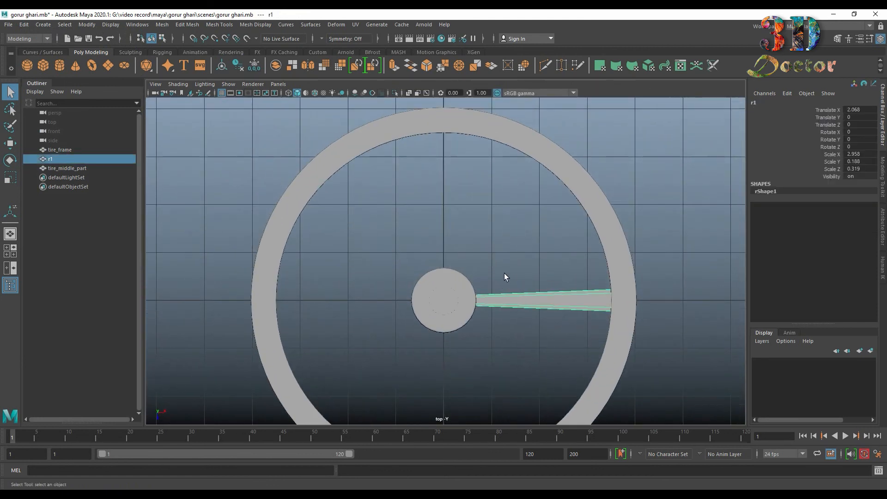
{"action": "key", "text": "w"}
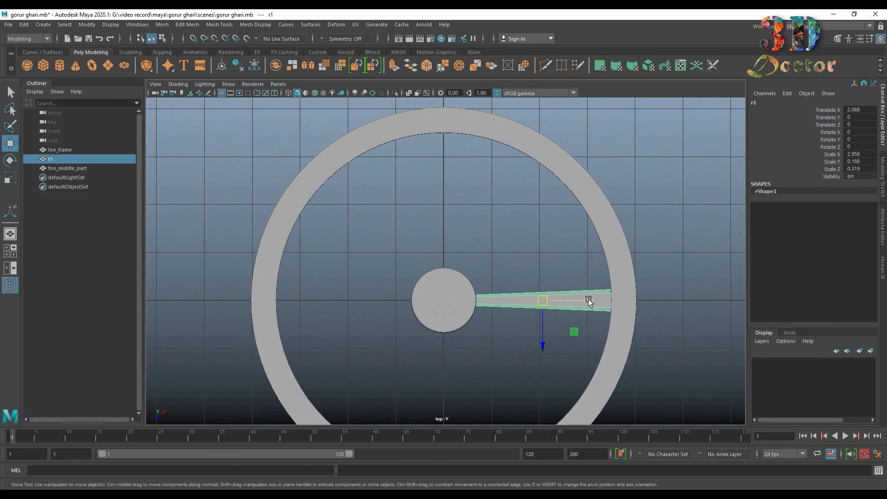
{"action": "key", "text": "d"}
{"action": "left_click_drag", "start_coordinate": [589, 299], "coordinate": [585, 300]}
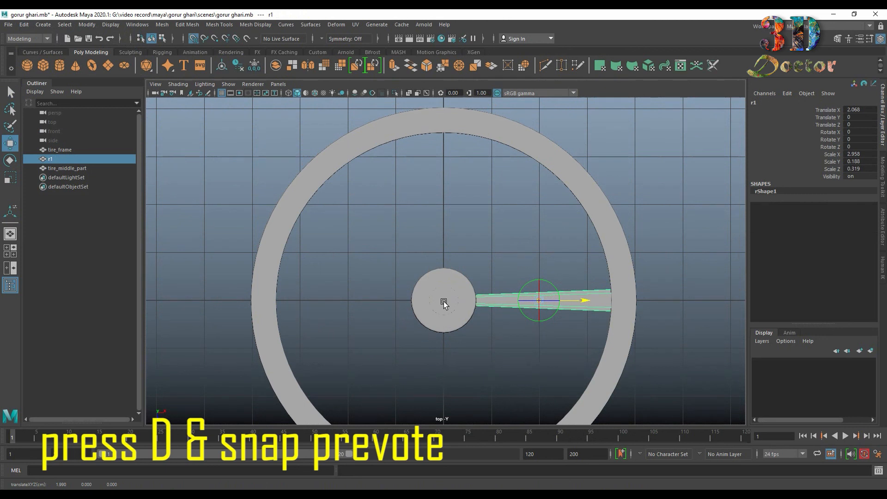
{"action": "left_click_drag", "start_coordinate": [443, 301], "coordinate": [444, 301]}
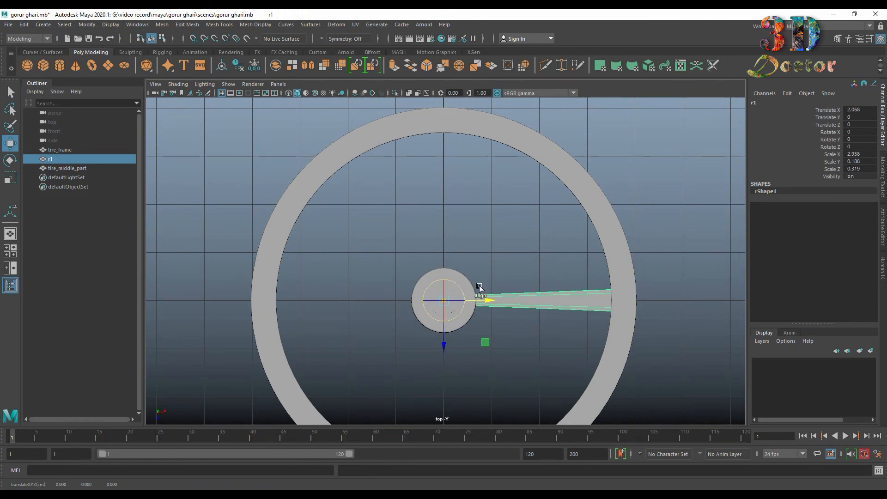
- Duplicate spoke r1 and rotate the copy 30 degrees about the Y axis around the hub
{"action": "key", "text": "e"}
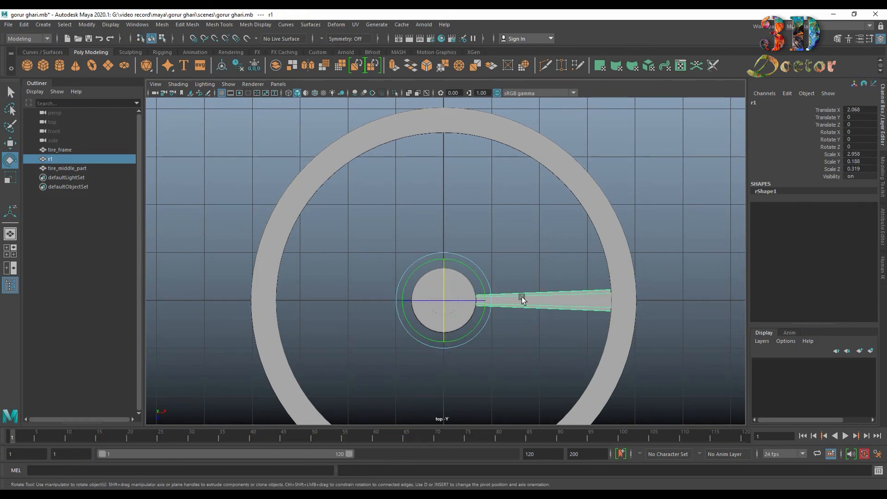
{"action": "key", "text": "ctrl+d"}
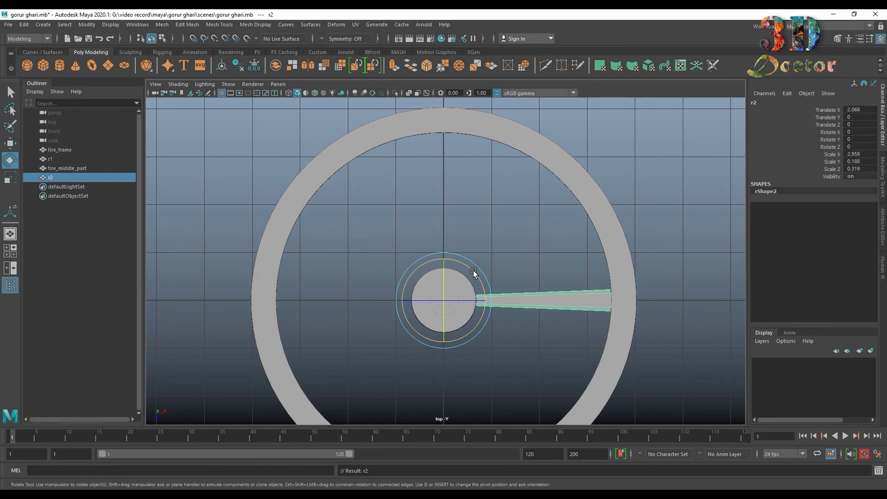
{"action": "left_click_drag", "start_coordinate": [473, 272], "coordinate": [461, 263]}
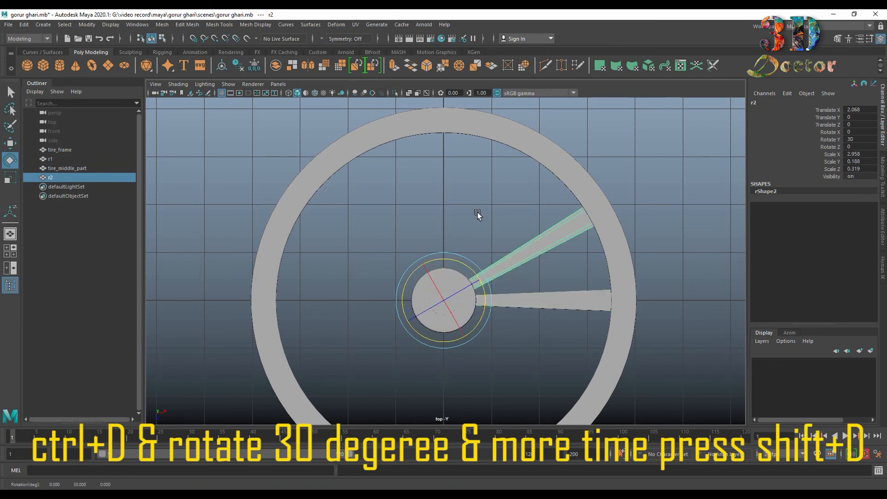
- Repeat the duplication with the same 30-degree rotation until twelve evenly spaced spokes fill the wheel
{"action": "key", "text": "shift+d"}
{"action": "key", "text": "shift+d"}
{"action": "key", "text": "shift+d"}
{"action": "key", "text": "shift+d"}
{"action": "key", "text": "shift+d"}
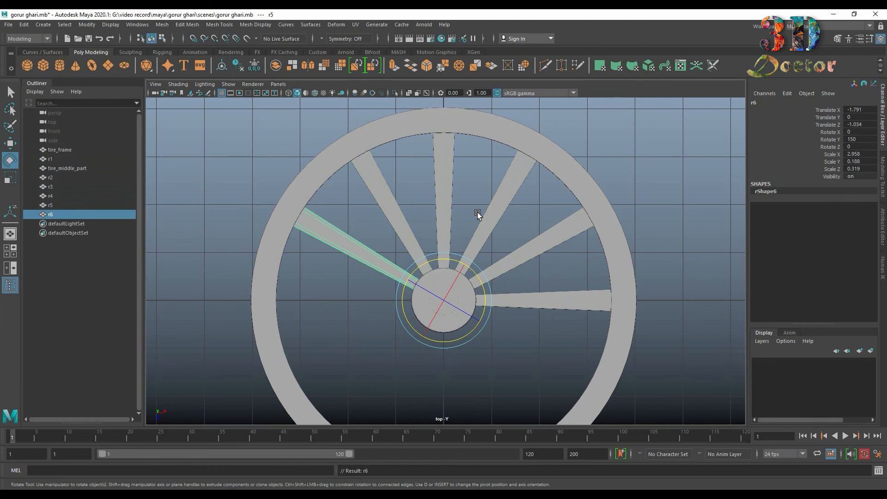
{"action": "key", "text": "shift+d"}
{"action": "key", "text": "shift+d"}
{"action": "key", "text": "shift+d"}
{"action": "key", "text": "shift+d"}
{"action": "key", "text": "shift+d"}
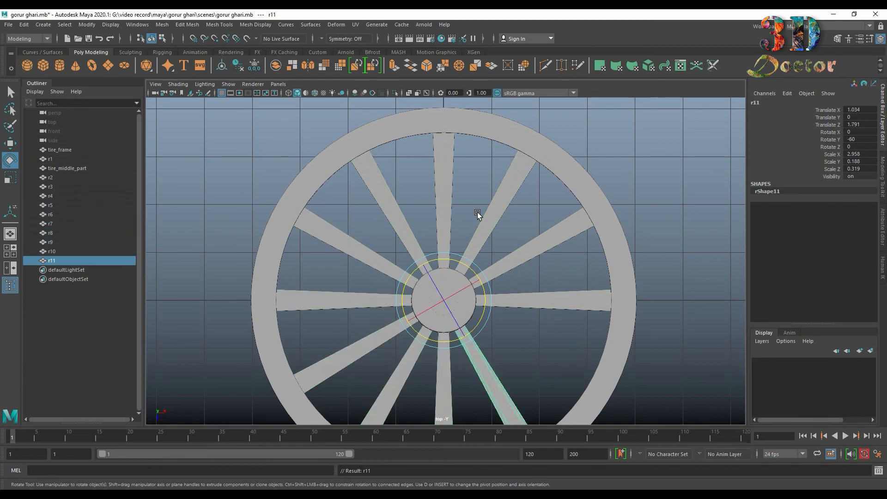
{"action": "scroll", "coordinate": [478, 213], "scroll_direction": "down", "scroll_amount": 5}
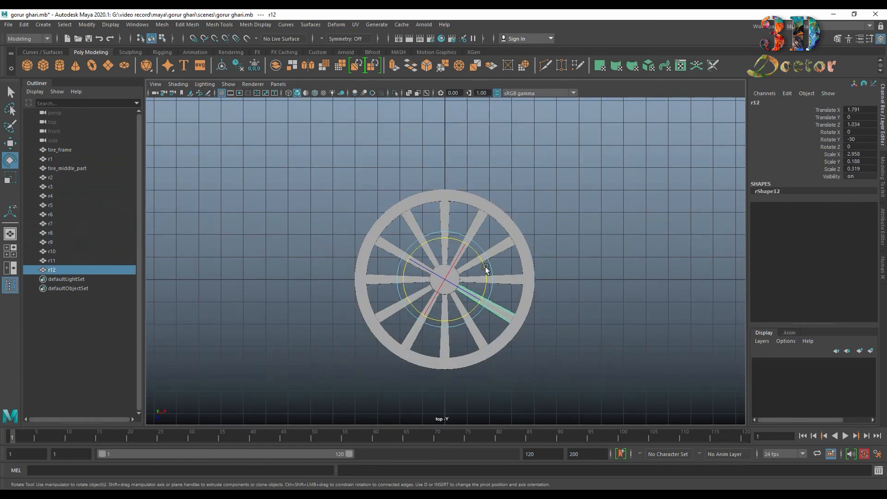
- Return to the perspective view, clear the selection and examine the spoked wheel from a lower angle
{"action": "left_click_drag", "start_coordinate": [485, 267], "coordinate": [478, 257], "text": "alt"}
{"action": "key", "text": "space"}
{"action": "key", "text": "space"}
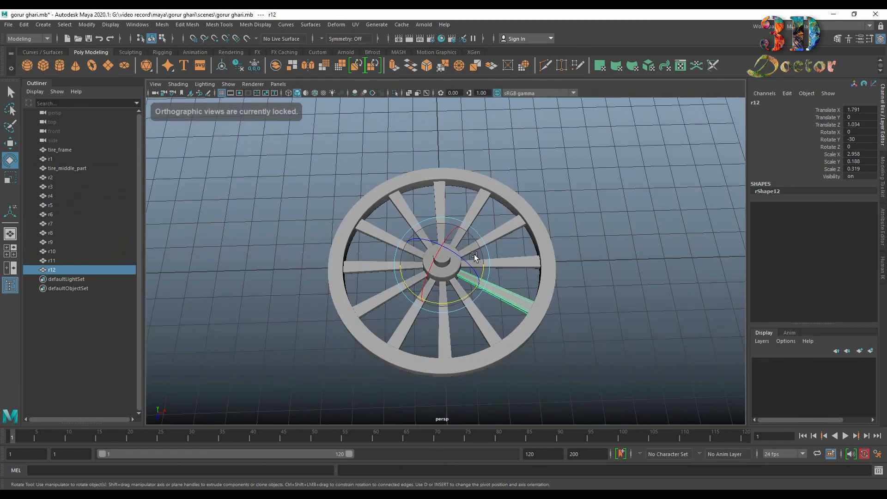
{"action": "scroll", "coordinate": [559, 224], "scroll_direction": "up", "scroll_amount": 4}
{"action": "key", "text": "q"}
{"action": "scroll", "coordinate": [517, 259], "scroll_direction": "down", "scroll_amount": 5}
{"action": "left_click", "coordinate": [566, 213]}
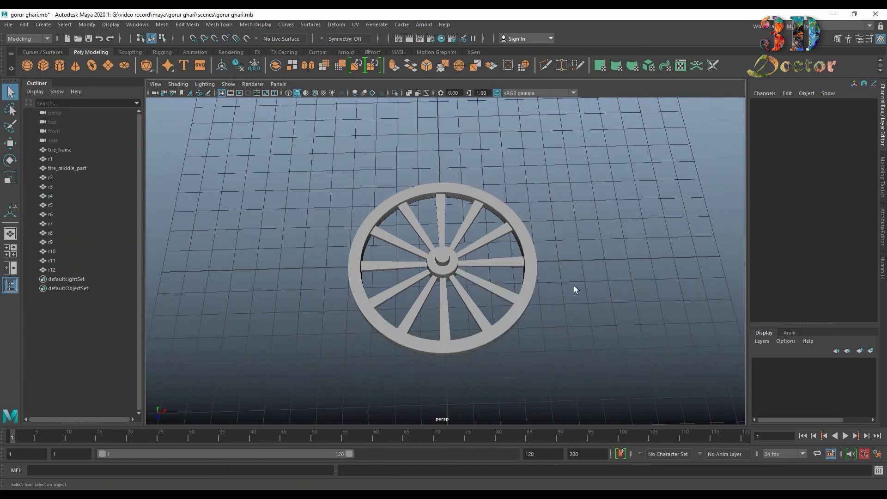
{"action": "left_click_drag", "start_coordinate": [574, 286], "coordinate": [563, 265], "text": "alt"}
{"action": "scroll", "coordinate": [564, 265], "scroll_direction": "up", "scroll_amount": 2}
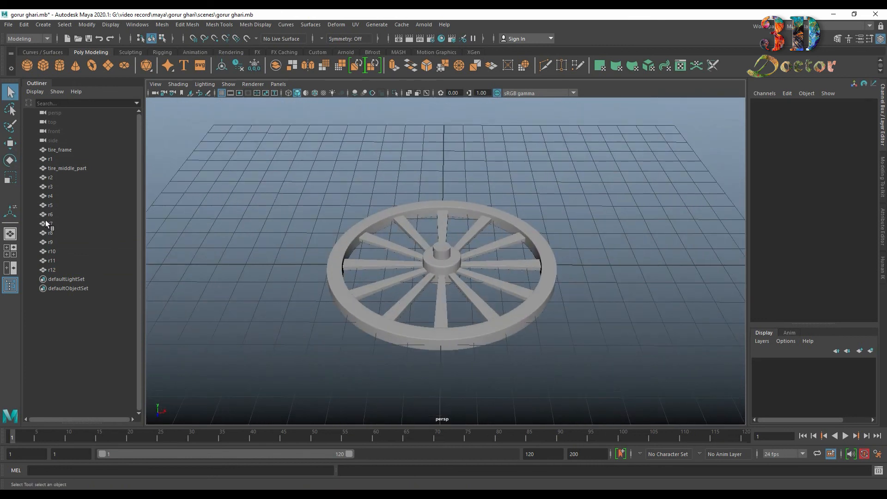
- Select all twelve spokes, r1 to r12, and group them
{"action": "left_click", "coordinate": [52, 160]}
{"action": "left_click", "coordinate": [65, 177], "text": "ctrl"}
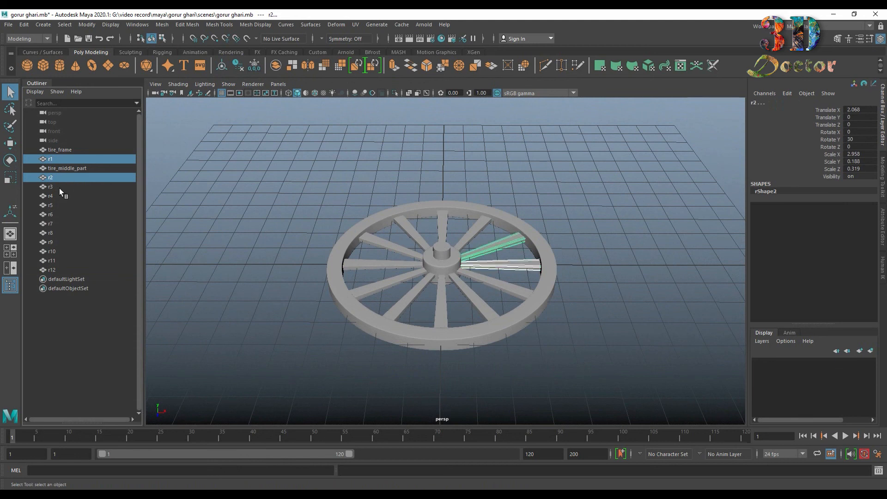
{"action": "left_click", "coordinate": [63, 187], "text": "ctrl"}
{"action": "left_click", "coordinate": [65, 196], "text": "ctrl"}
{"action": "left_click", "coordinate": [65, 205], "text": "ctrl"}
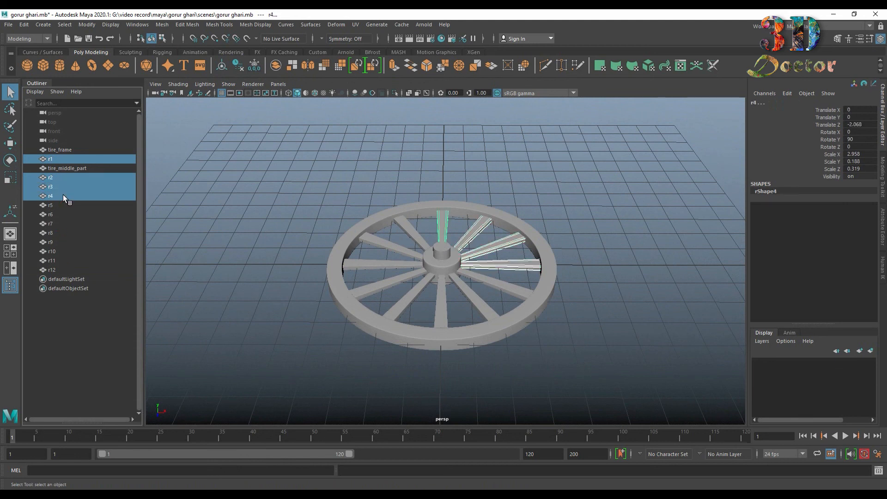
{"action": "left_click", "coordinate": [65, 214], "text": "ctrl"}
{"action": "left_click", "coordinate": [65, 223], "text": "ctrl"}
{"action": "left_click", "coordinate": [64, 233], "text": "ctrl"}
{"action": "left_click", "coordinate": [64, 242], "text": "ctrl"}
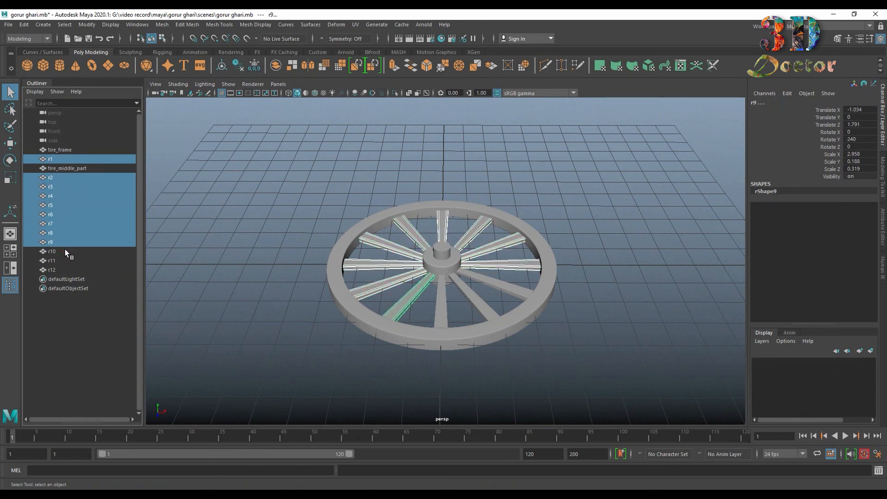
{"action": "left_click", "coordinate": [67, 251], "text": "ctrl"}
{"action": "left_click", "coordinate": [69, 261], "text": "ctrl"}
{"action": "left_click", "coordinate": [70, 270], "text": "ctrl"}
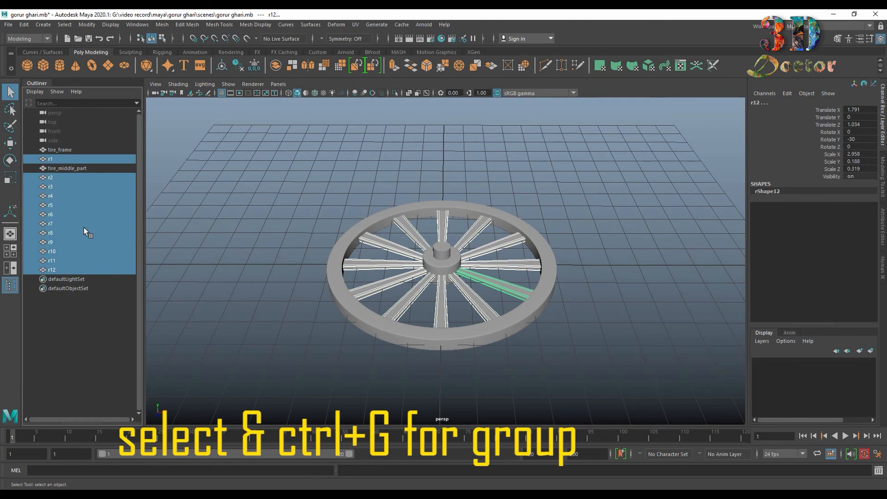
{"action": "key", "text": "ctrl+g"}
- Rename the spoke group to ring_circle
{"action": "double_click", "coordinate": [71, 169]}
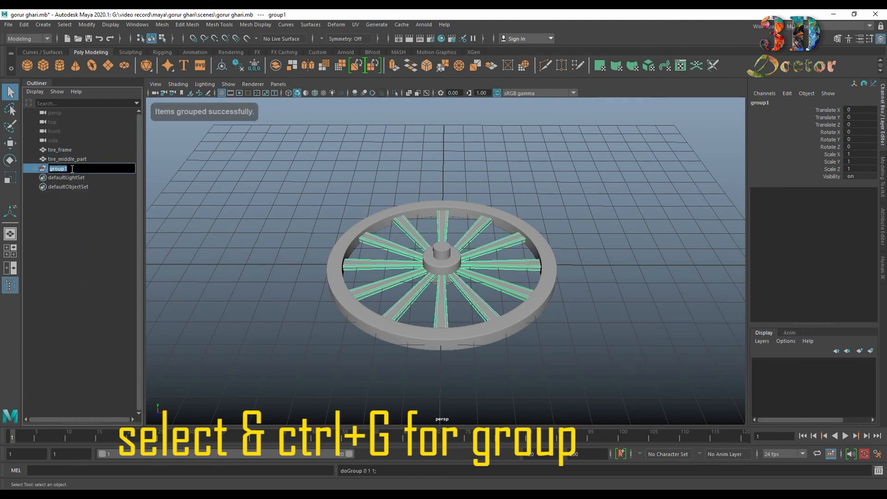
{"action": "type", "text": "ring_circle"}
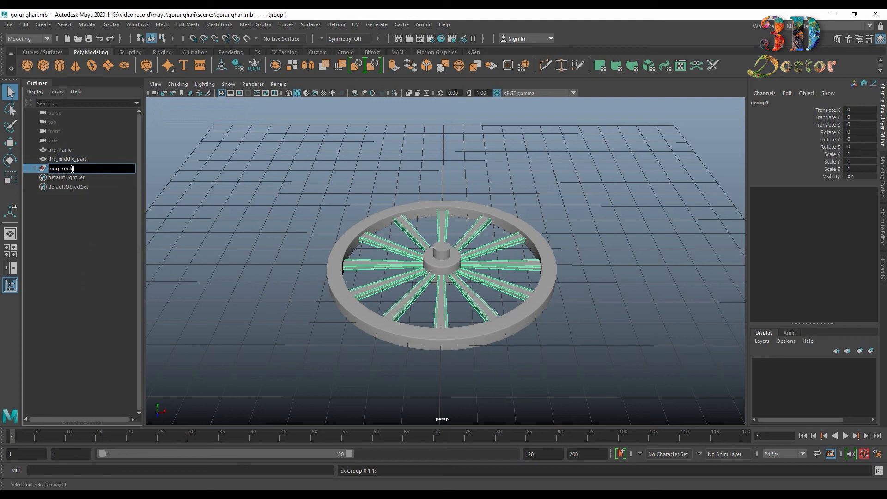
{"action": "key", "text": "Return"}
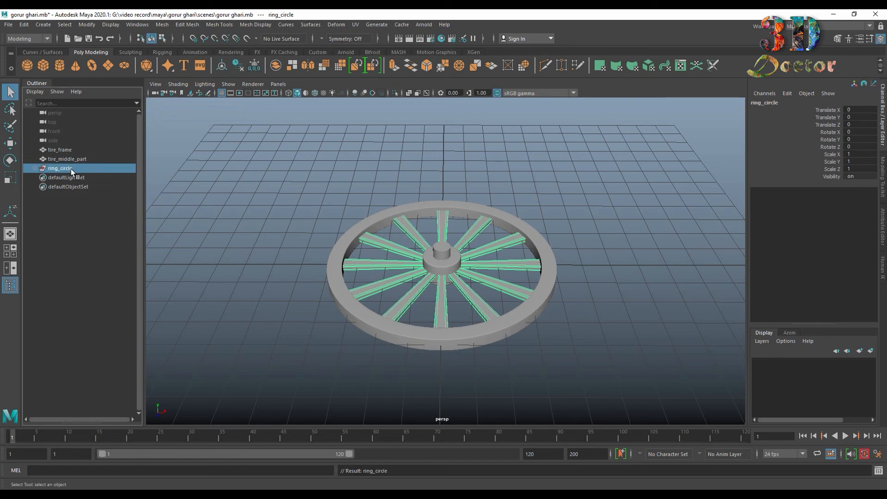
- Group tire_frame, tire_middle_part and ring_circle together and name the new group tire_1
{"action": "left_click_drag", "start_coordinate": [72, 150], "coordinate": [74, 170]}
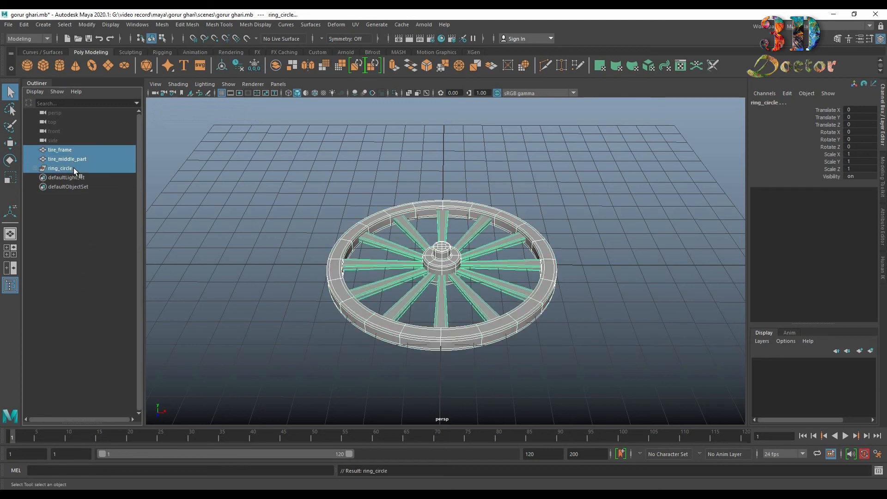
{"action": "key", "text": "ctrl+g"}
{"action": "double_click", "coordinate": [70, 150]}
{"action": "type", "text": "ti"}
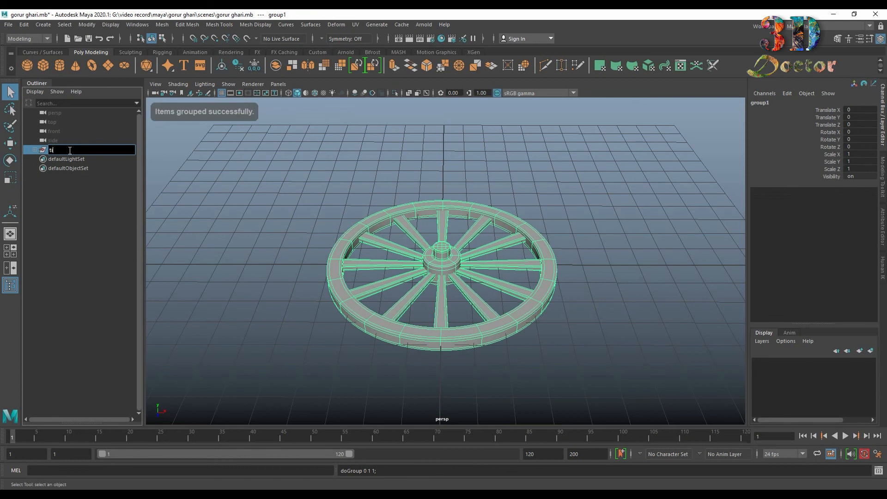
{"action": "type", "text": "re_1"}
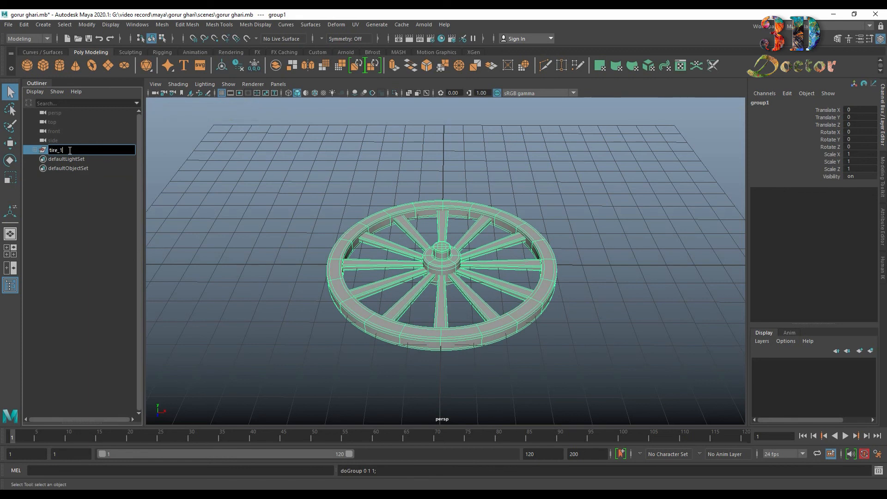
{"action": "key", "text": "Return"}
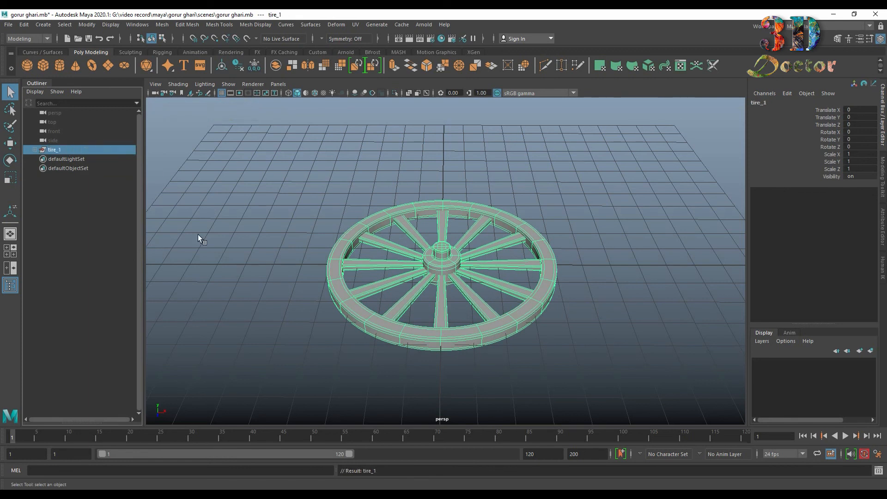
- Rotate the tire_1 group upright by setting its Rotate Z to 90, and clear the selection
{"action": "key", "text": "e"}
{"action": "left_click_drag", "start_coordinate": [451, 230], "coordinate": [438, 231]}
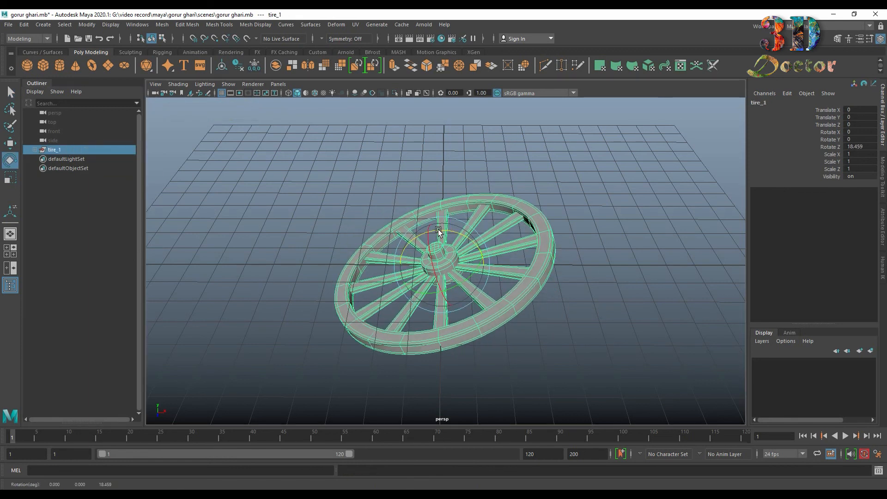
{"action": "type", "text": "9"}
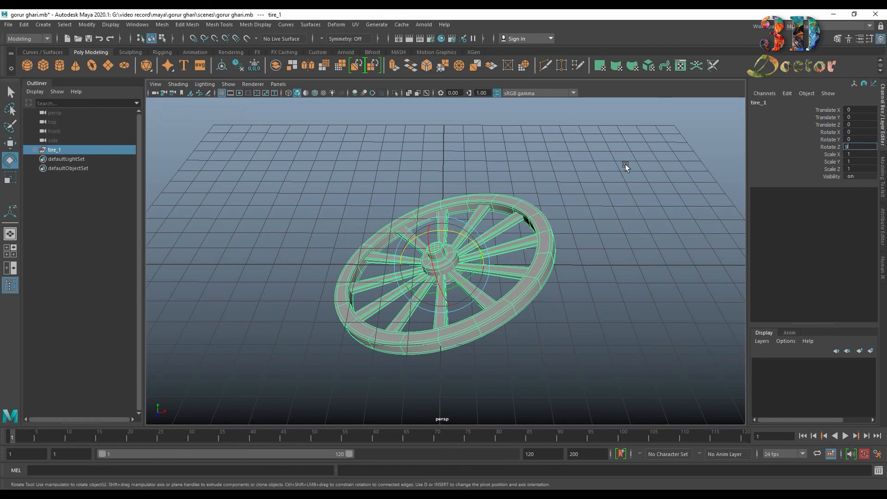
{"action": "type", "text": "0"}
{"action": "key", "text": "Return"}
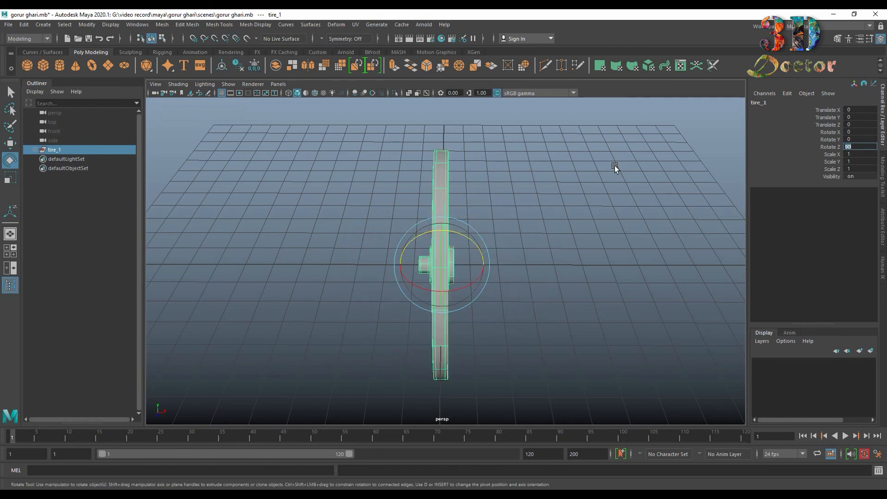
{"action": "key", "text": "BackSpace"}
{"action": "left_click", "coordinate": [605, 190]}
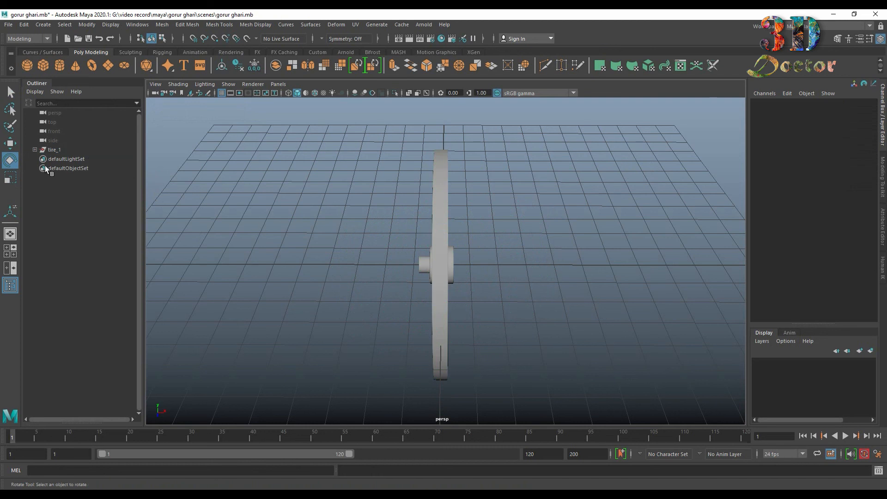
- In the side view, raise tire_1 to about 4.08 on the Y axis so the wheel rests on the ground line
{"action": "left_click", "coordinate": [56, 151]}
{"action": "key", "text": "space"}
{"action": "key", "text": "space"}
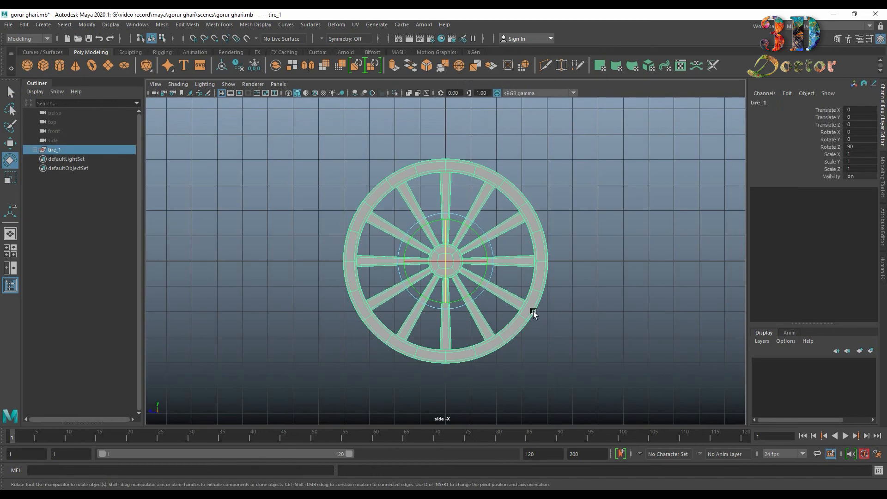
{"action": "key", "text": "w"}
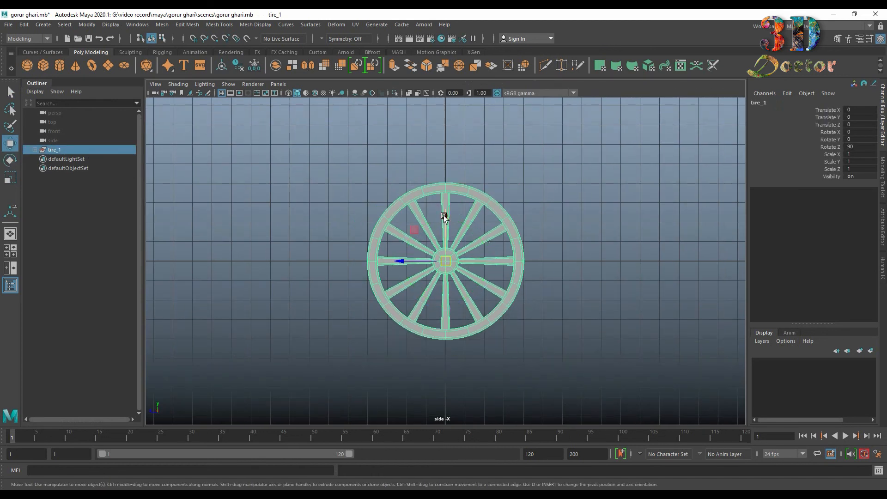
{"action": "left_click_drag", "start_coordinate": [443, 216], "coordinate": [446, 137]}
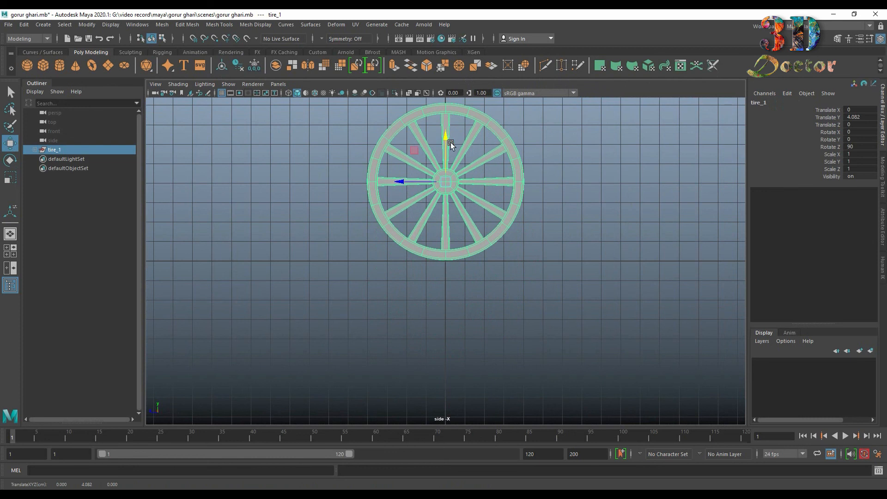
- In the top view, move tire_1 along the X axis to about -5
{"action": "key", "text": "space"}
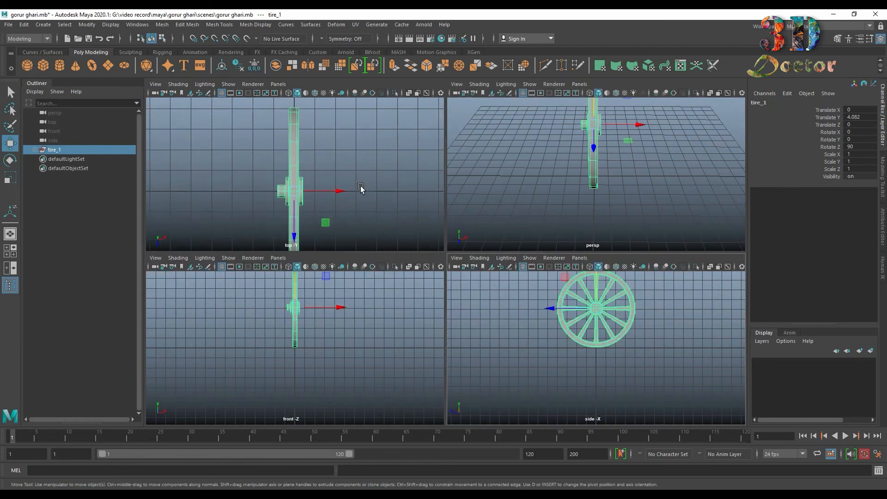
{"action": "key", "text": "space"}
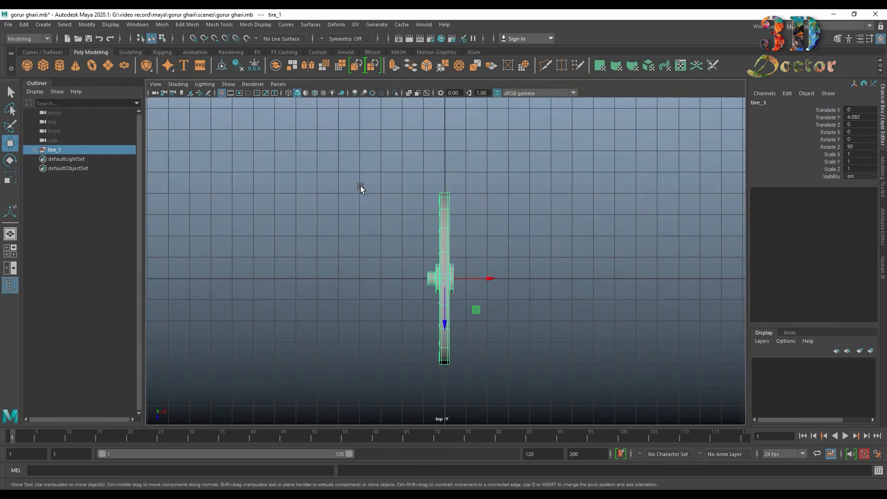
{"action": "left_click_drag", "start_coordinate": [486, 279], "coordinate": [381, 268]}
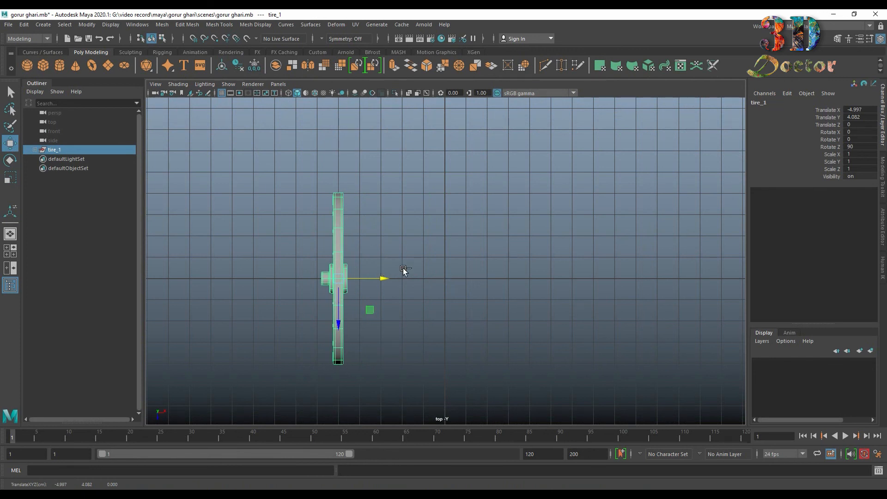
- Duplicate tire_1, move the copy to about 5.02 on the X axis and freeze its transformations
{"action": "key", "text": "ctrl+d"}
{"action": "left_click_drag", "start_coordinate": [386, 277], "coordinate": [597, 280]}
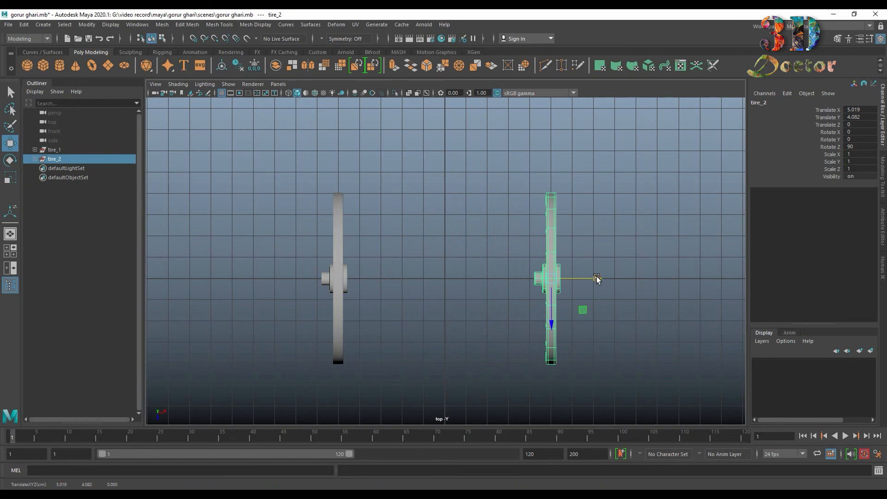
{"action": "left_click", "coordinate": [86, 25]}
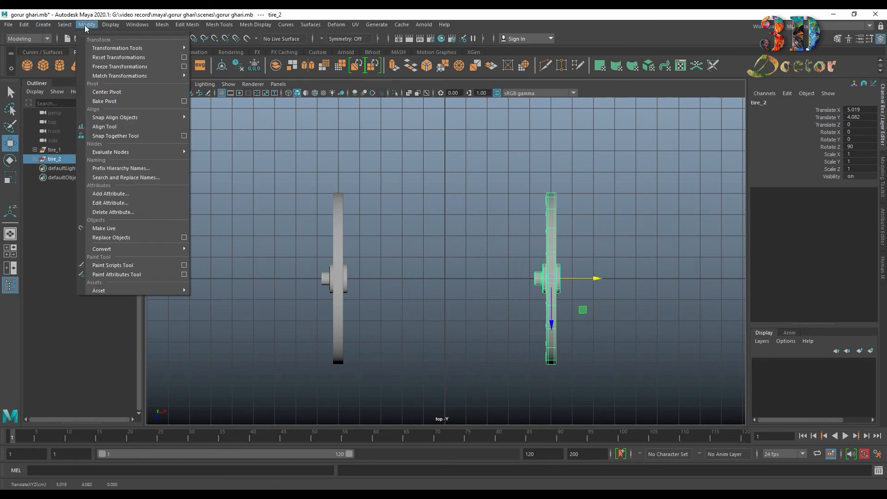
{"action": "left_click", "coordinate": [143, 67]}
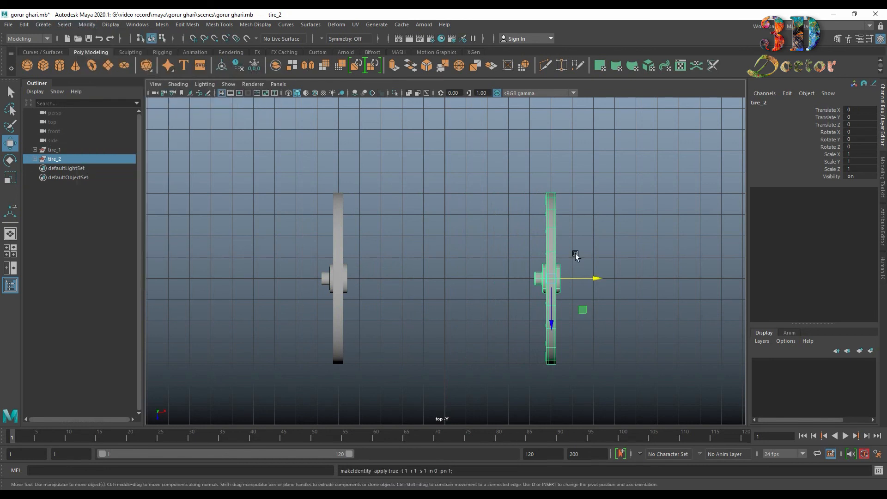
- Set the Rotate Y of tire_2 to 180 so its hub faces outward, and view both wheels in perspective
{"action": "key", "text": "e"}
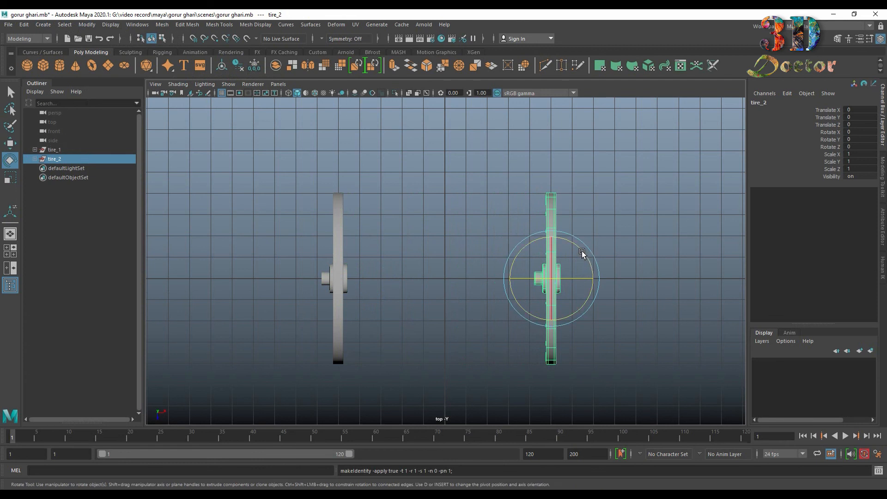
{"action": "left_click_drag", "start_coordinate": [582, 252], "coordinate": [588, 260]}
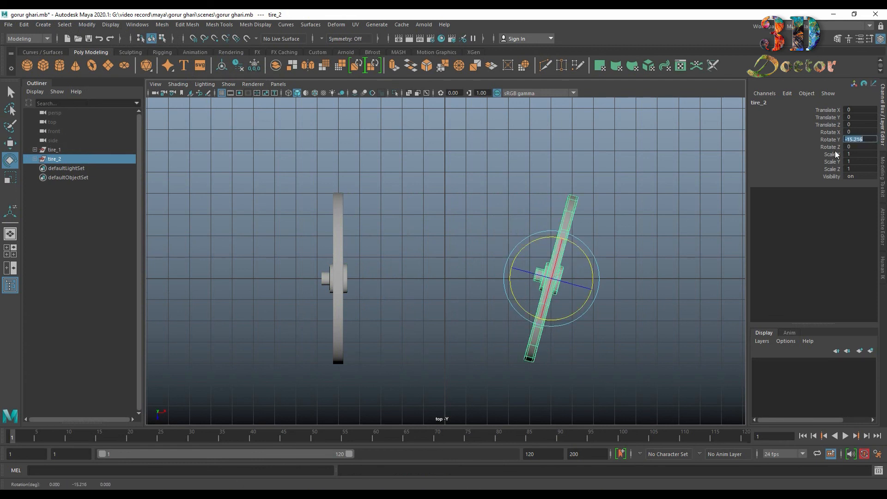
{"action": "key", "text": "Return"}
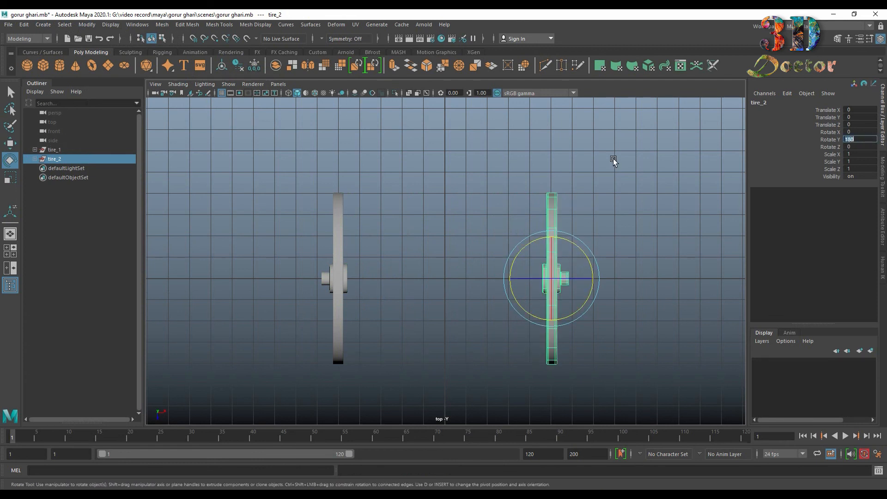
{"action": "left_click", "coordinate": [614, 161]}
{"action": "key", "text": "space"}
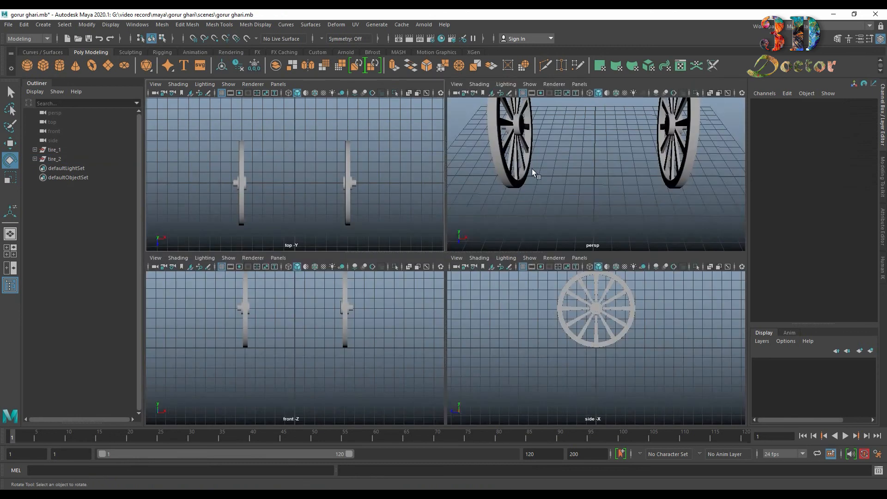
{"action": "key", "text": "space"}
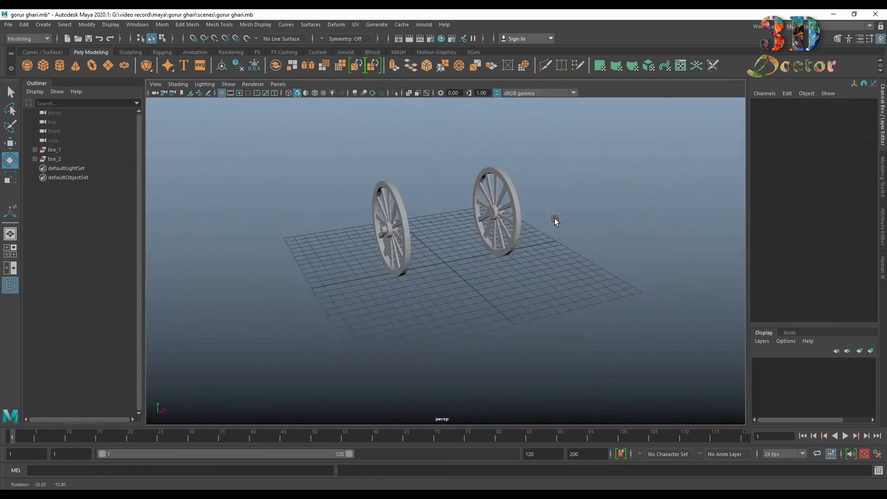